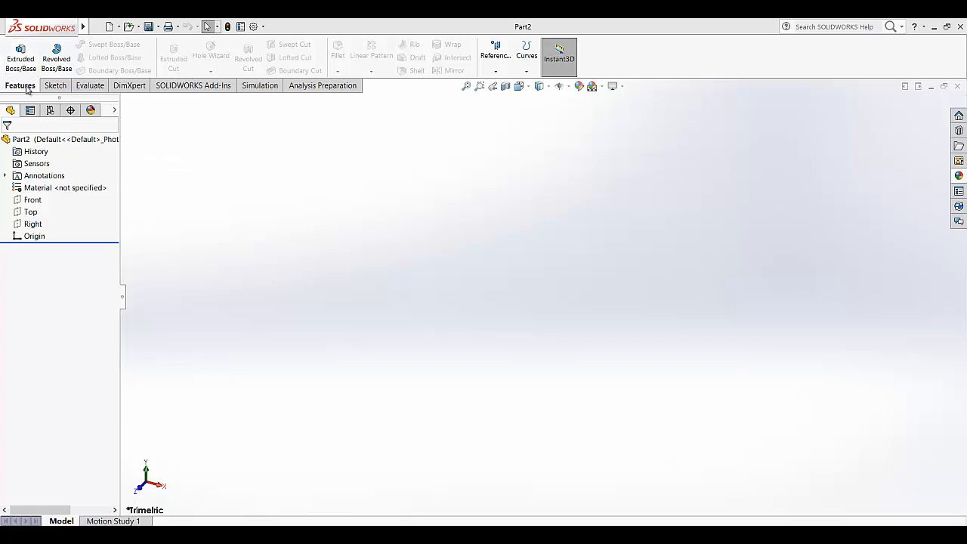
# Step: Start a new sketch on the Top plane
pyautogui.click(55, 87)
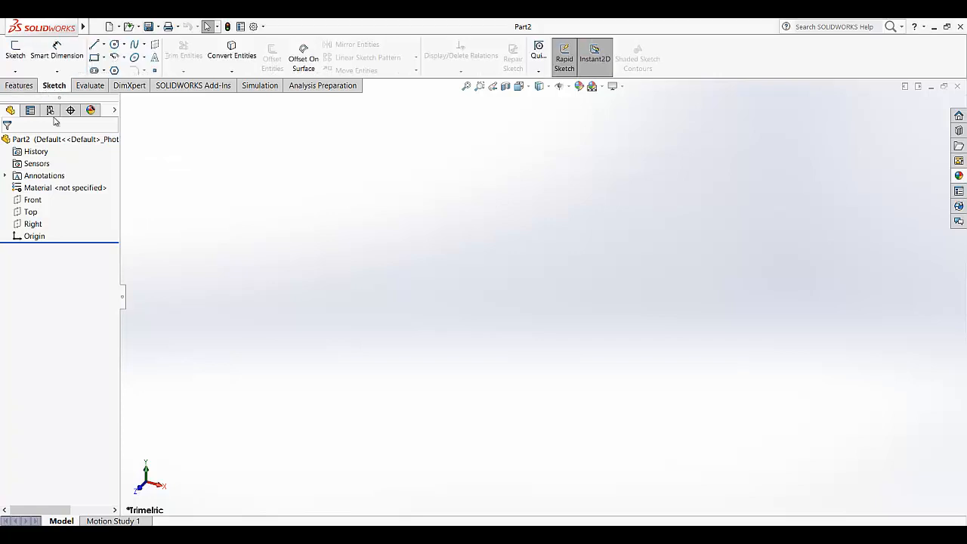
pyautogui.click(15, 71)
pyautogui.click(32, 84)
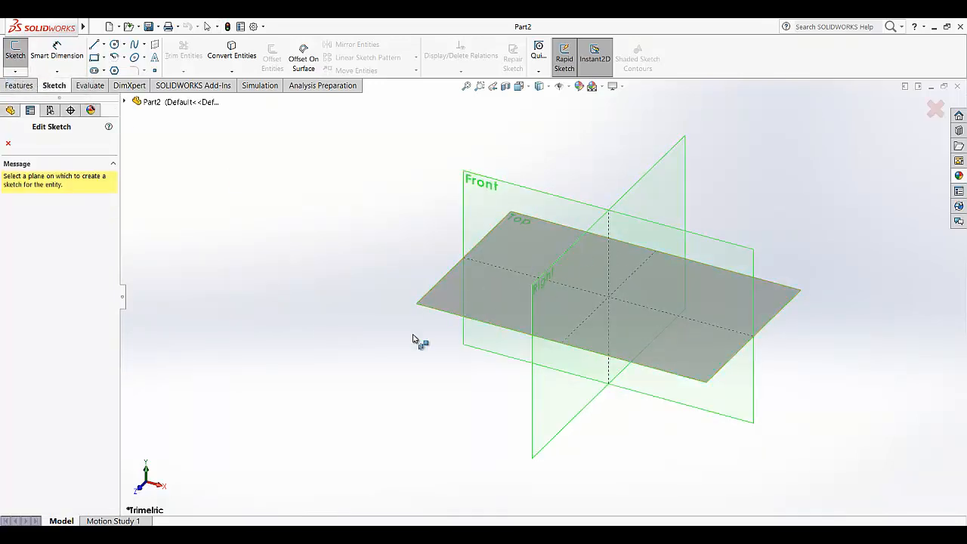
pyautogui.click(479, 306)
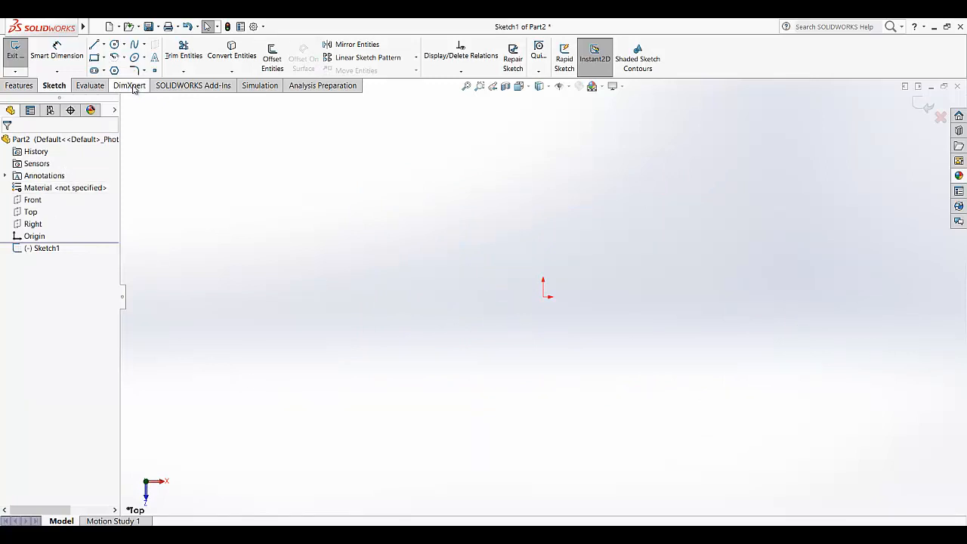
# Step: Sketch a corner rectangle from the origin, about 74.5 mm wide and 44.2 mm high
pyautogui.click(104, 58)
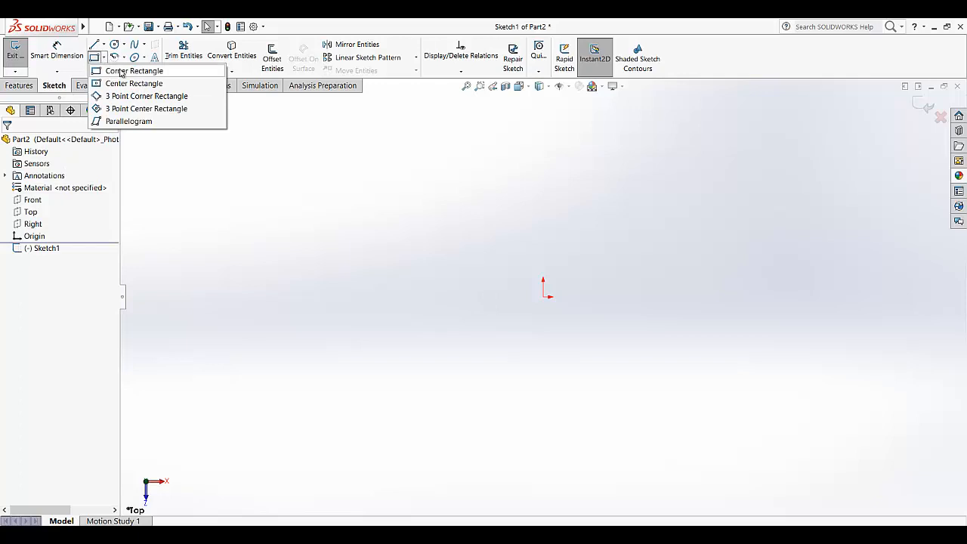
pyautogui.click(123, 71)
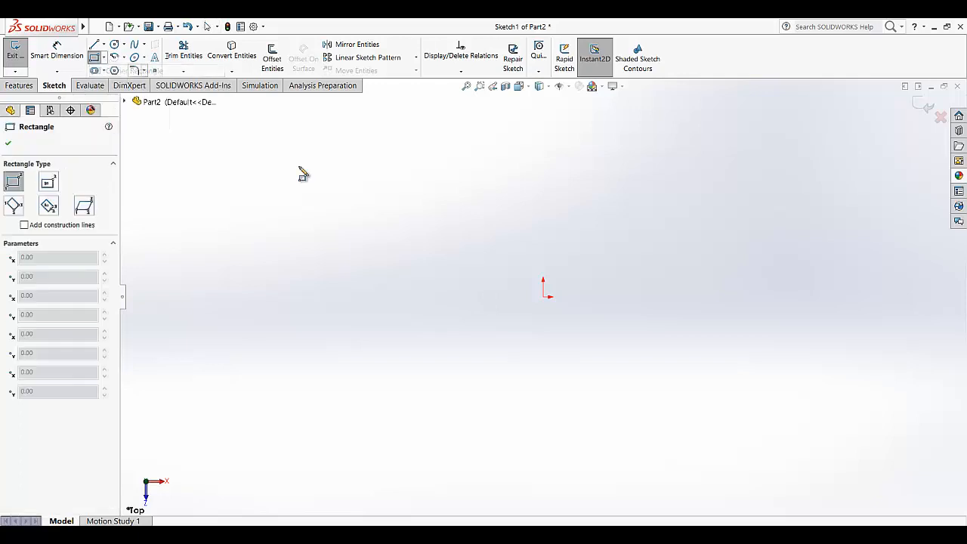
pyautogui.click(543, 296)
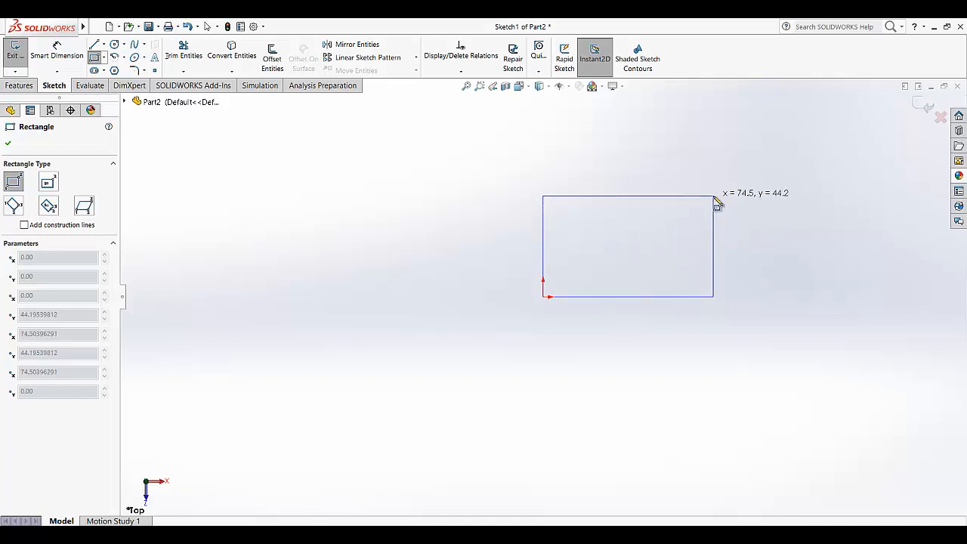
pyautogui.click(714, 196)
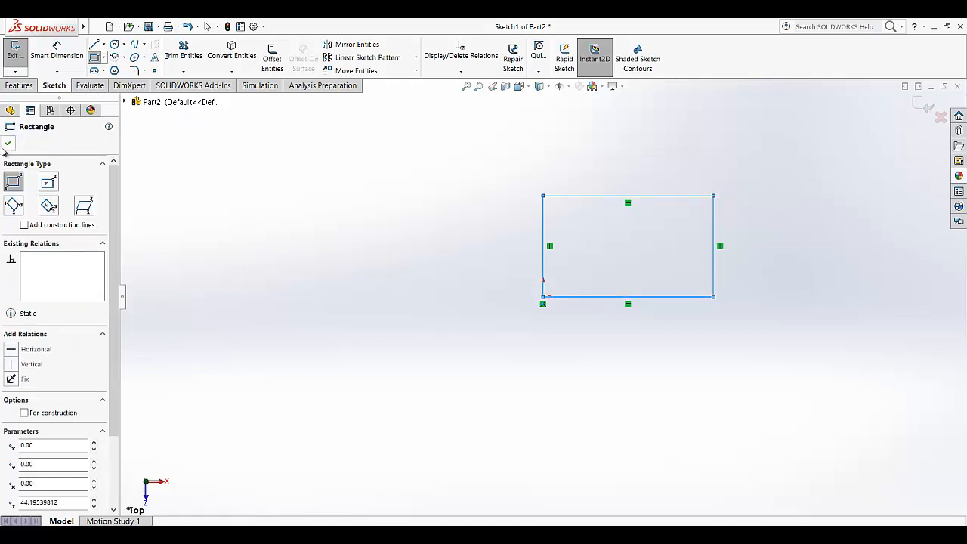
pyautogui.click(7, 143)
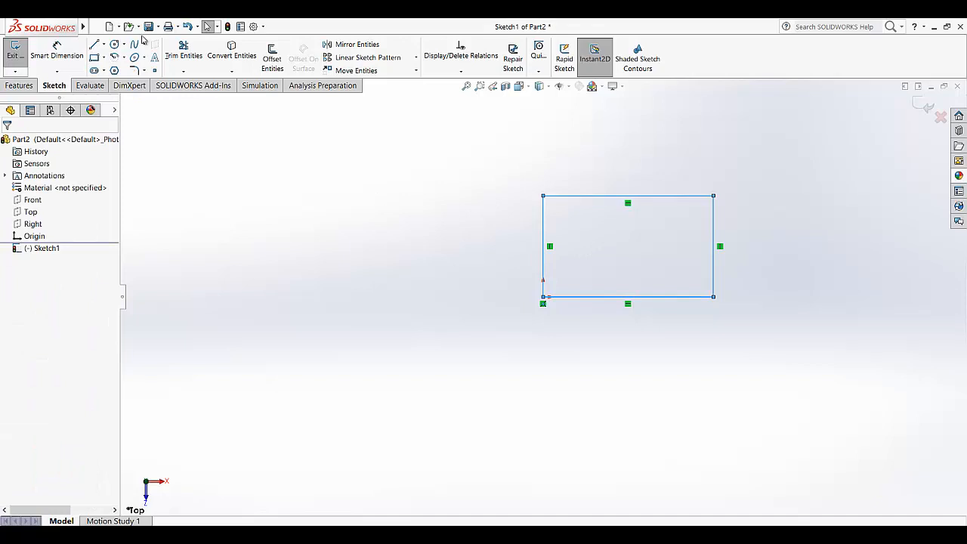
# Step: Dimension the rectangle's horizontal side to 150 mm and its vertical side to 50 mm
pyautogui.click(57, 51)
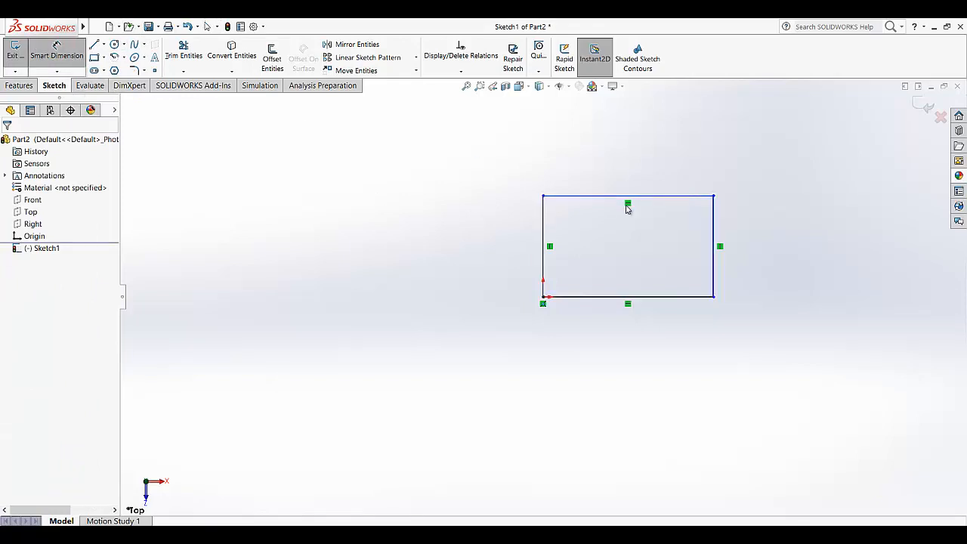
pyautogui.click(627, 197)
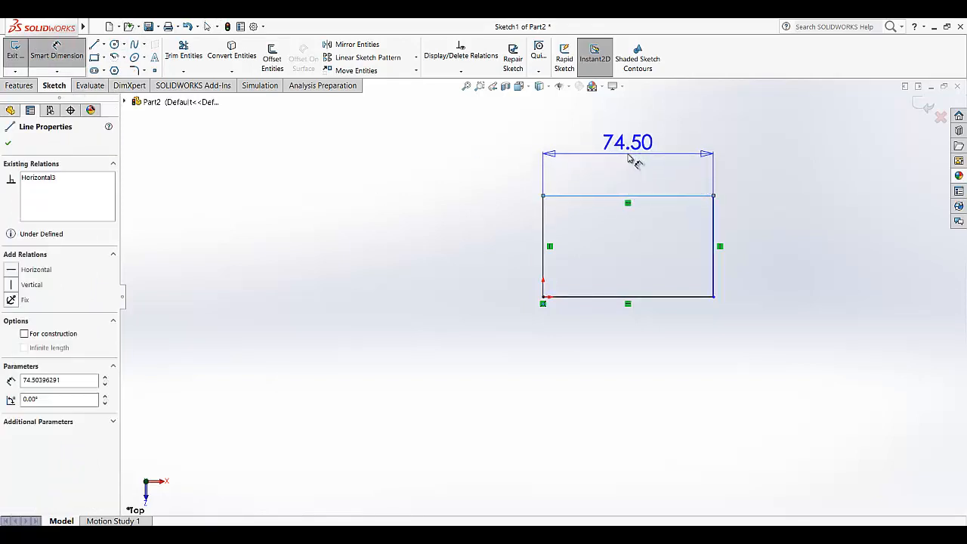
pyautogui.click(630, 145)
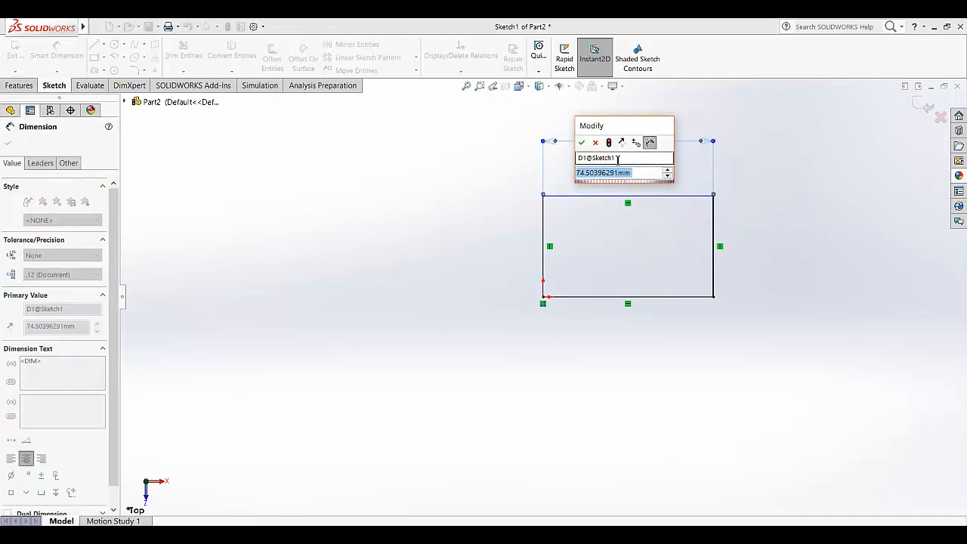
pyautogui.write('150')
pyautogui.press('Return')
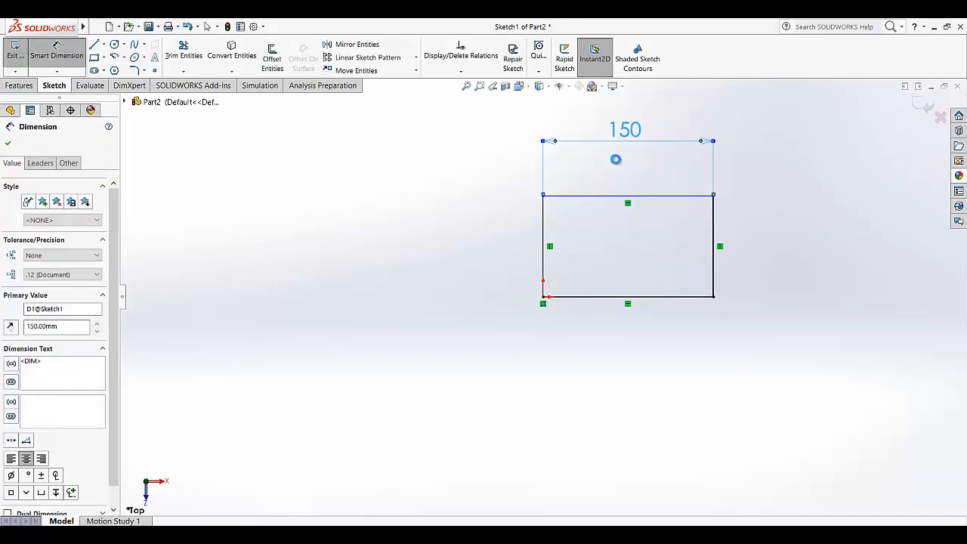
pyautogui.click(715, 248)
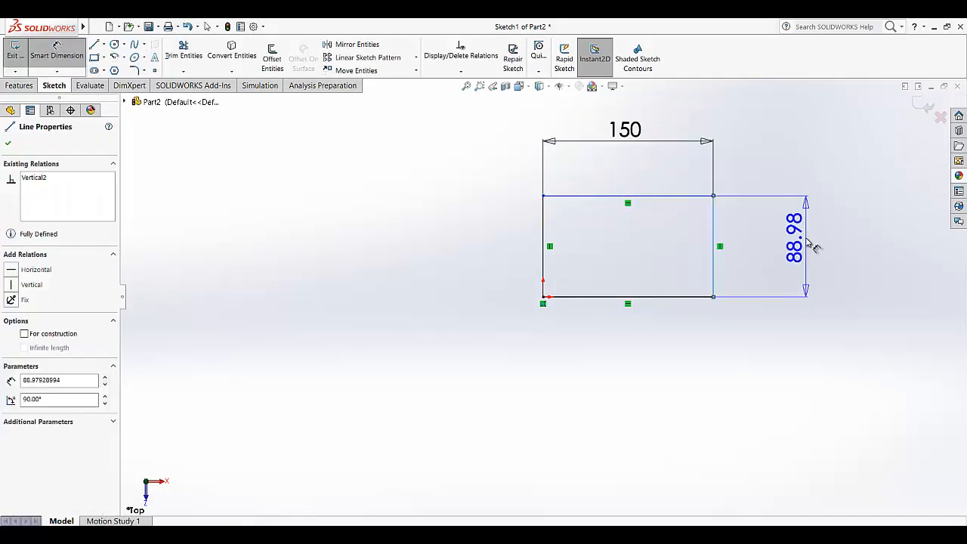
pyautogui.click(781, 243)
pyautogui.write('80')
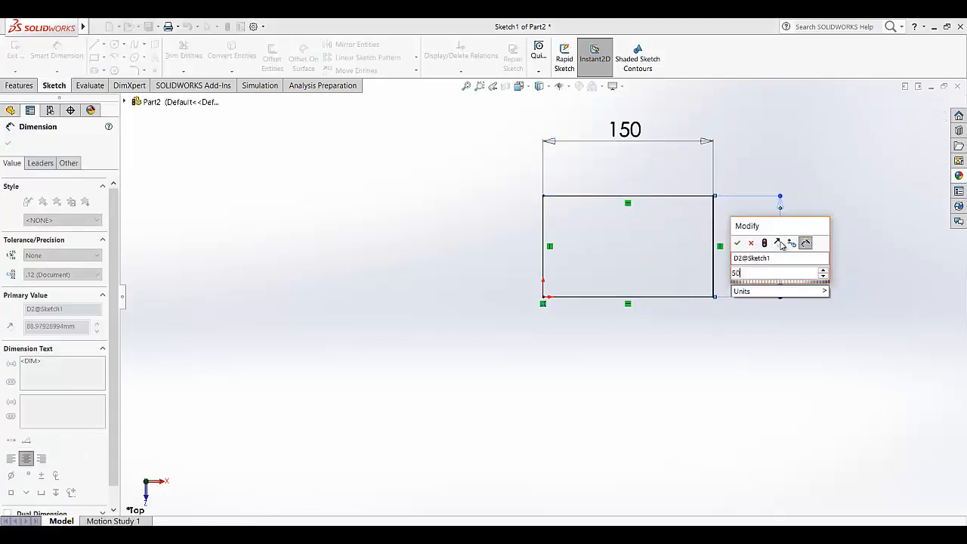
pyautogui.press('Return')
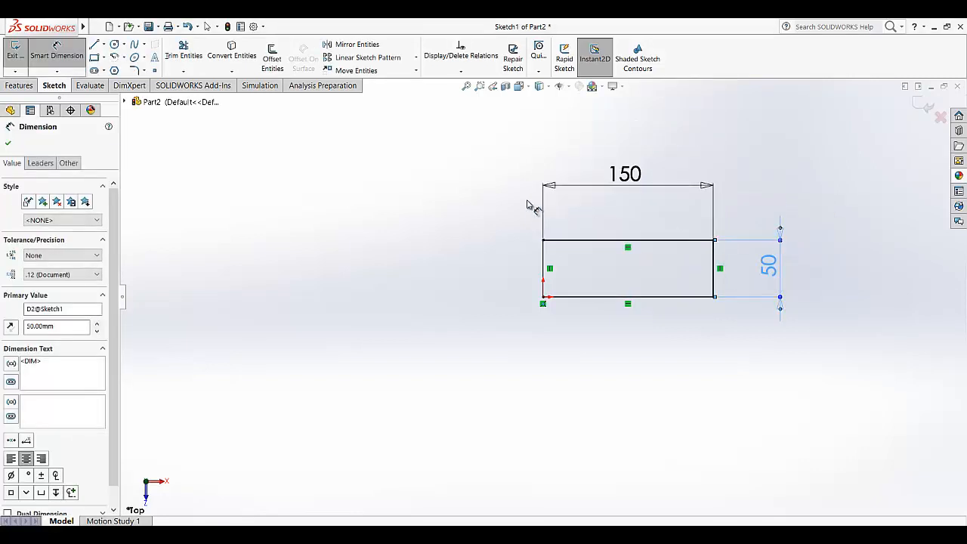
pyautogui.click(8, 142)
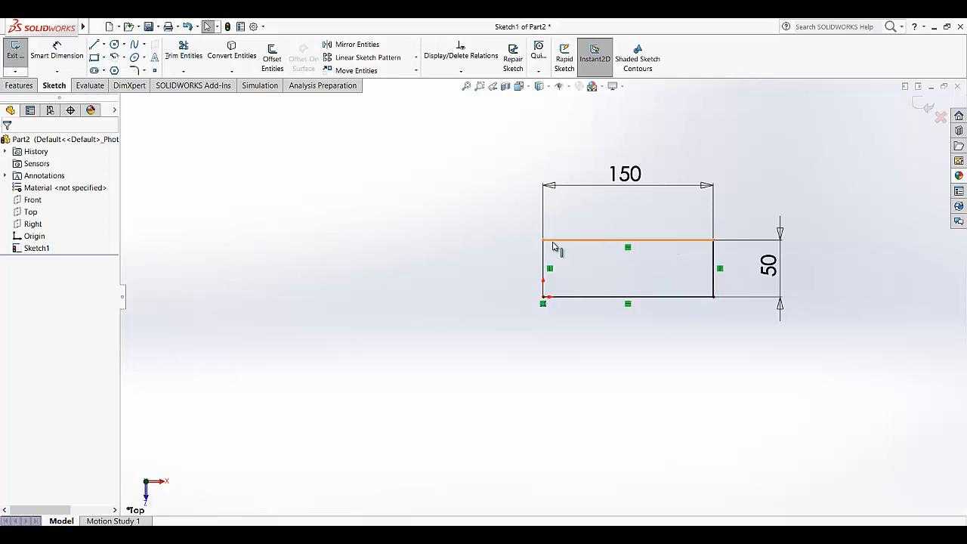
# Step: Extrude the rectangle as a blind boss with a depth of 50 mm
pyautogui.click(19, 85)
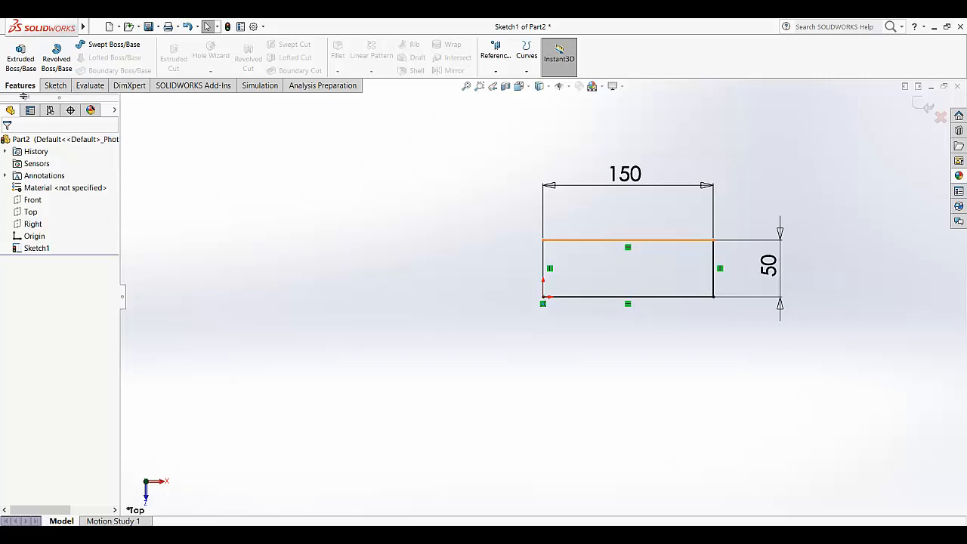
pyautogui.click(20, 56)
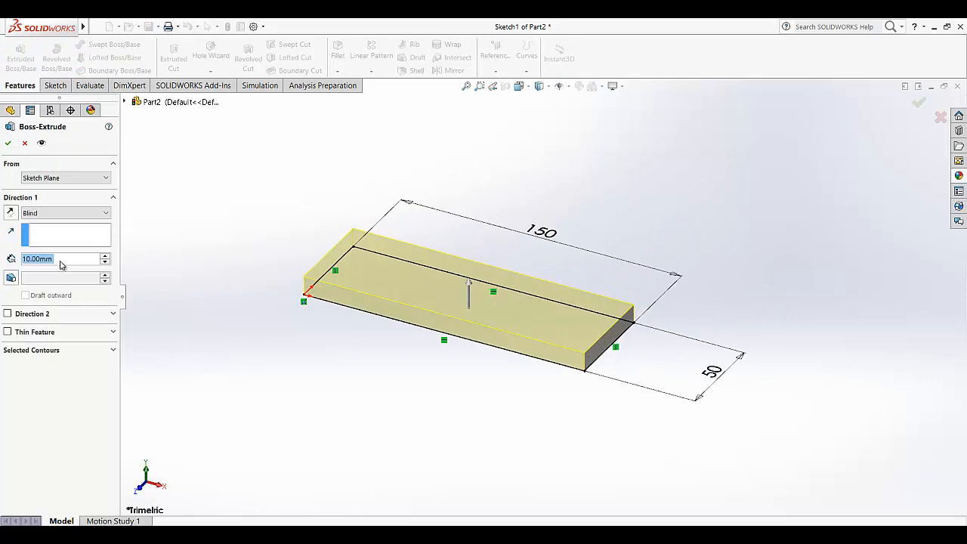
pyautogui.write('50')
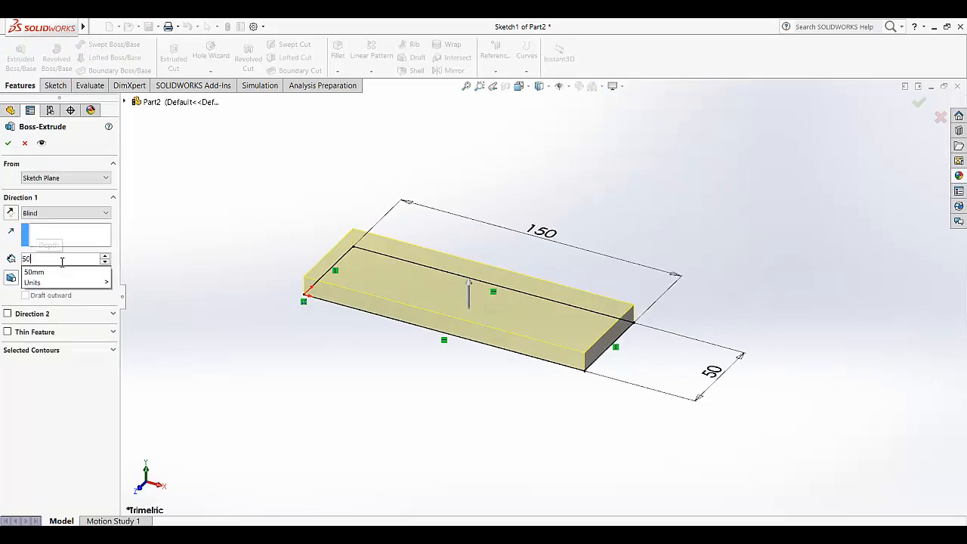
pyautogui.press('Return')
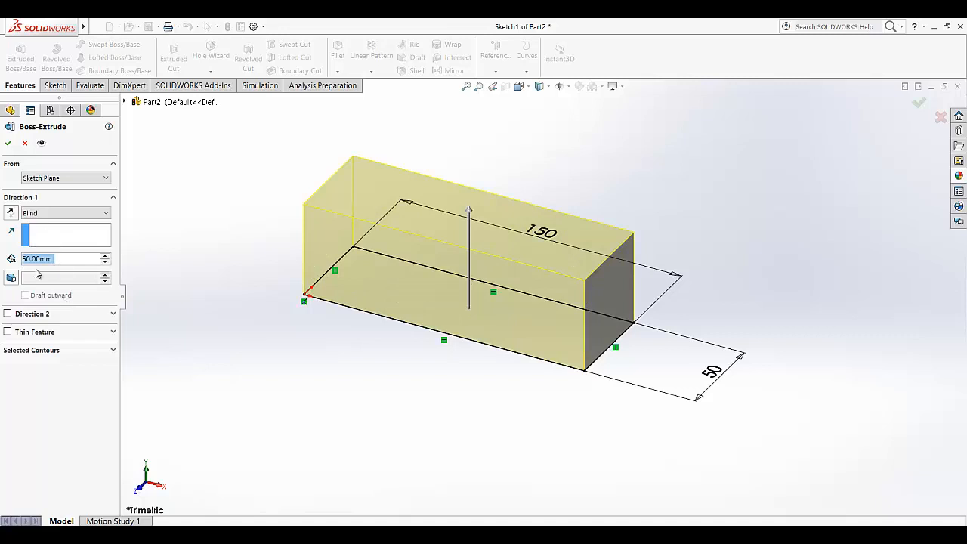
pyautogui.click(14, 144)
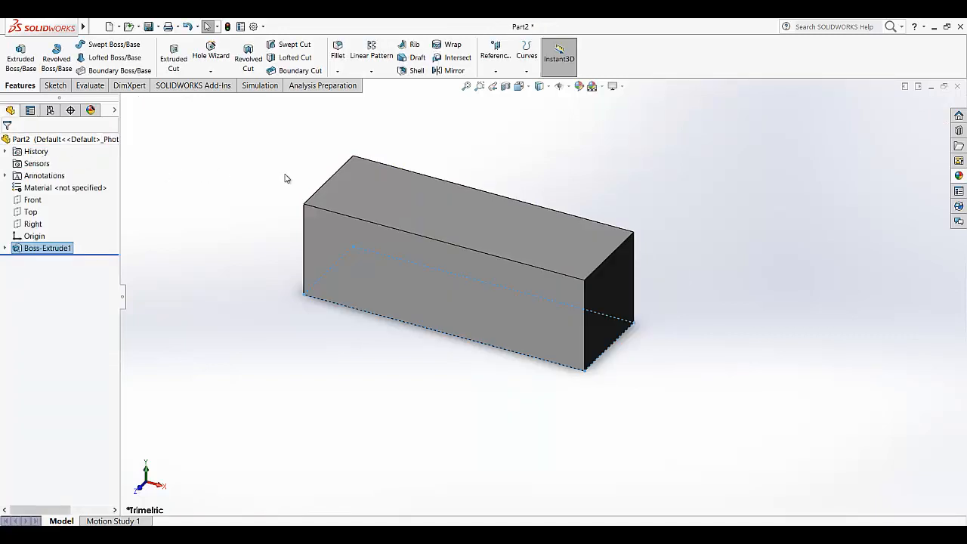
# Step: Fit the block to the view and set the display style to Hidden Lines Visible
pyautogui.click(466, 88)
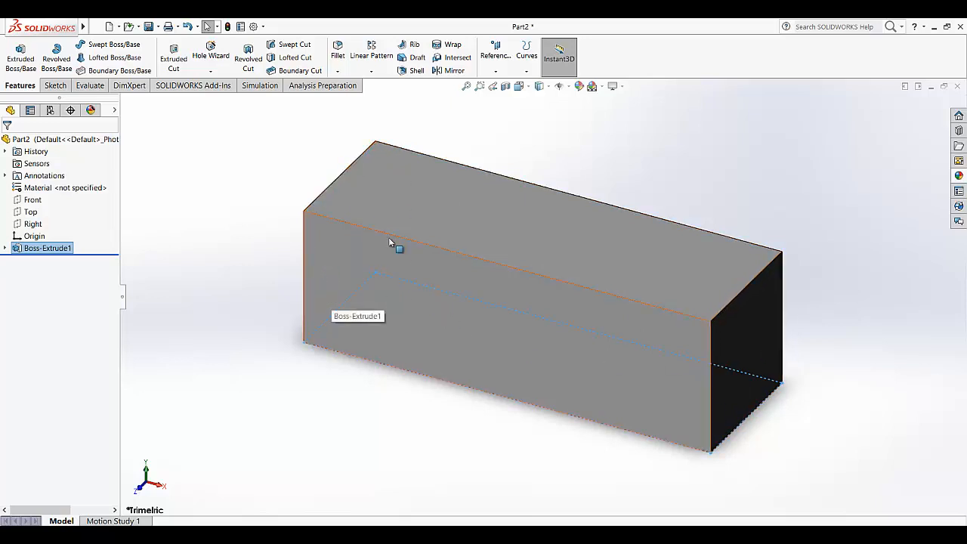
pyautogui.click(538, 85)
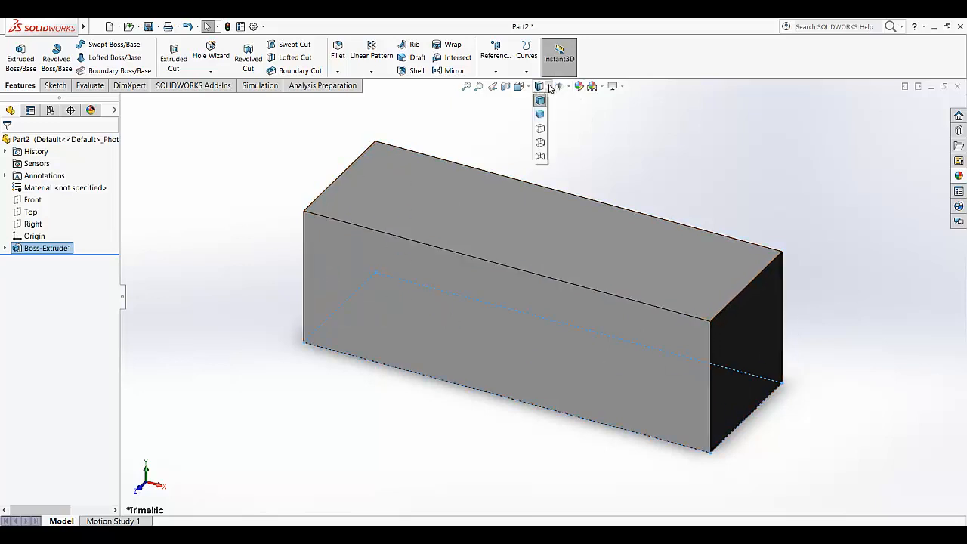
pyautogui.click(540, 146)
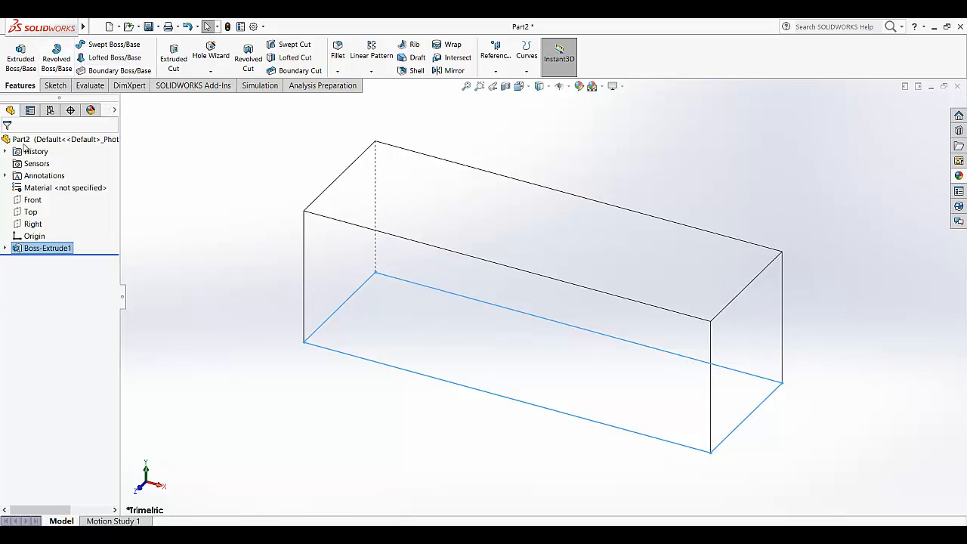
# Step: Try to fillet the block's four vertical edges with a symmetric radius of 3 mm
pyautogui.click(337, 55)
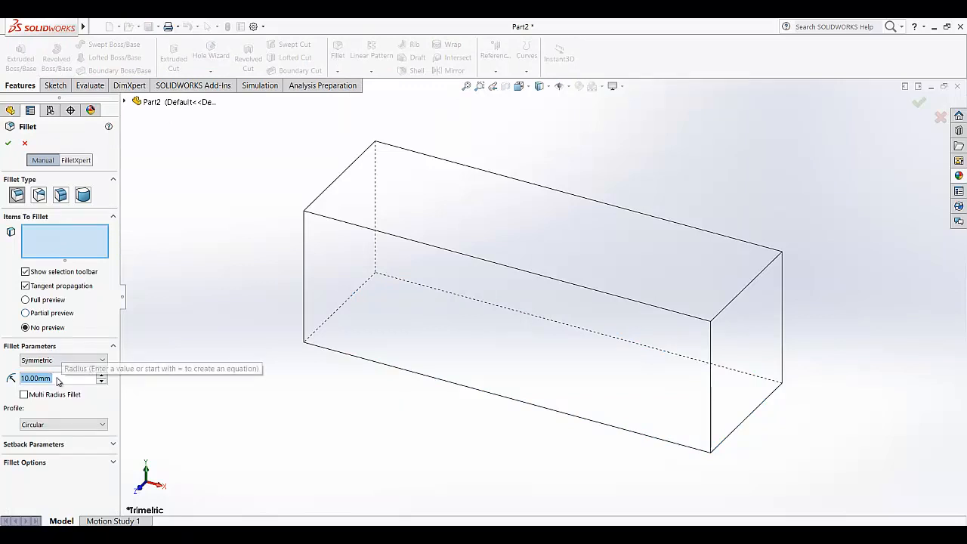
pyautogui.write('3')
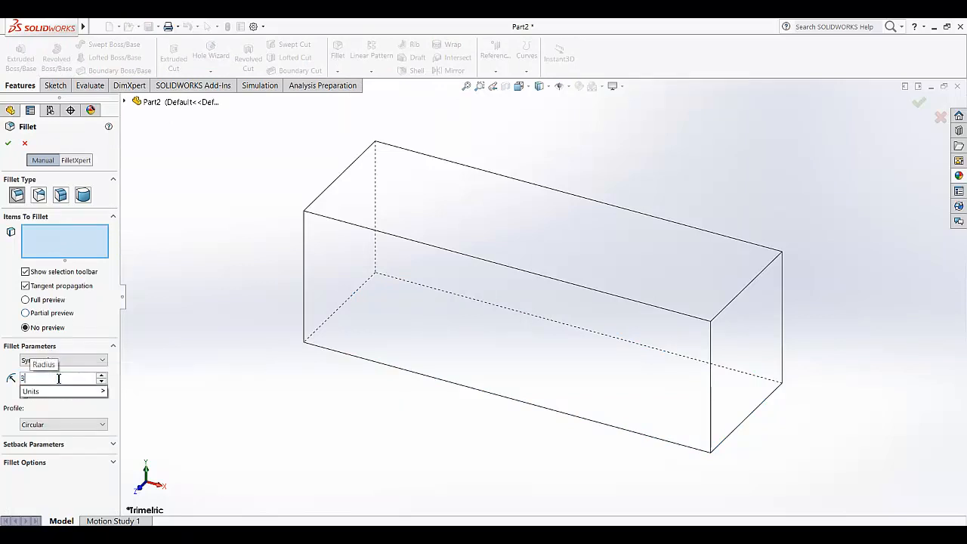
pyautogui.press('Return')
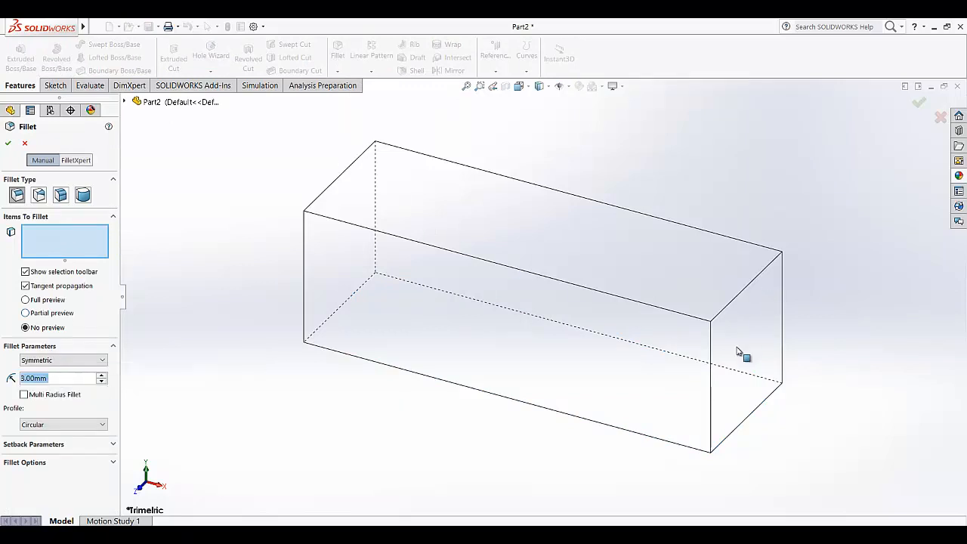
pyautogui.click(710, 374)
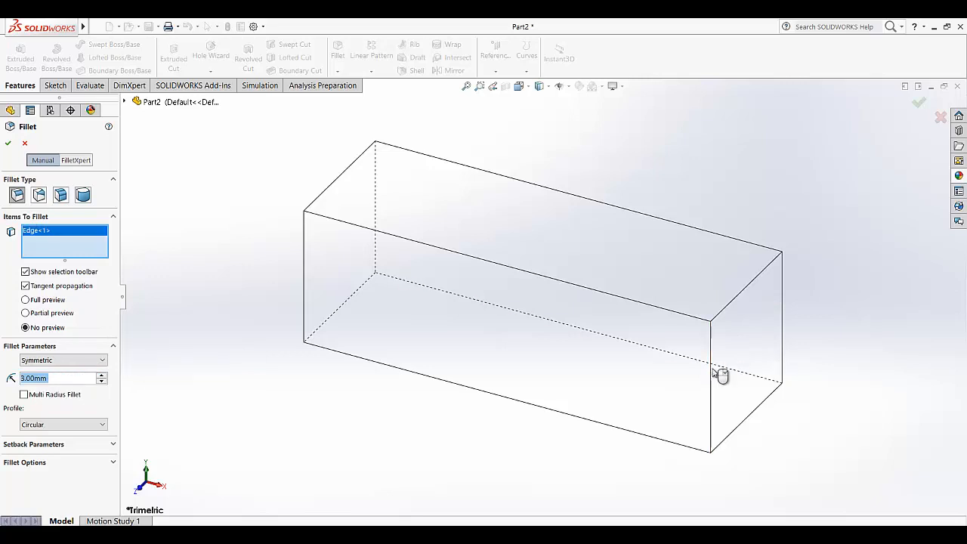
pyautogui.click(782, 331)
pyautogui.click(381, 206)
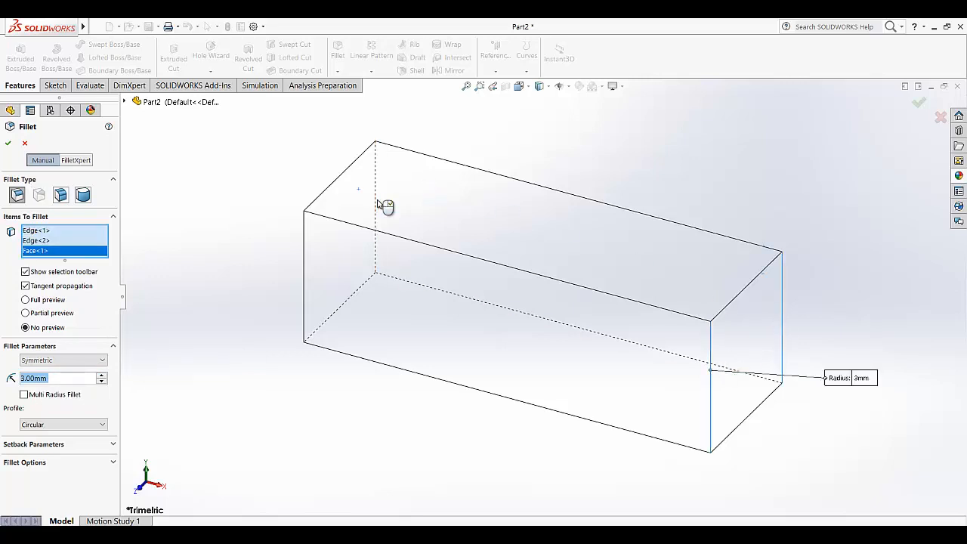
pyautogui.click(377, 206)
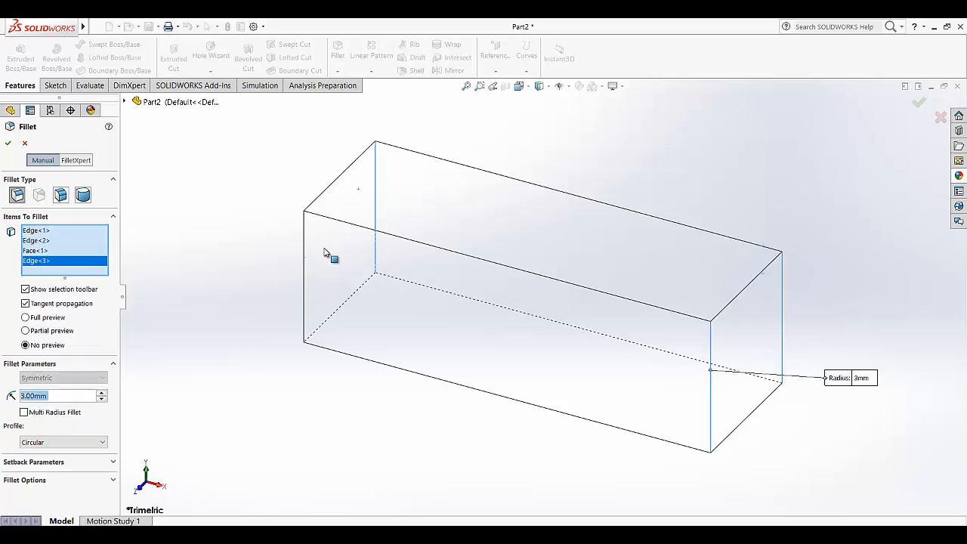
pyautogui.click(305, 286)
pyautogui.click(305, 287)
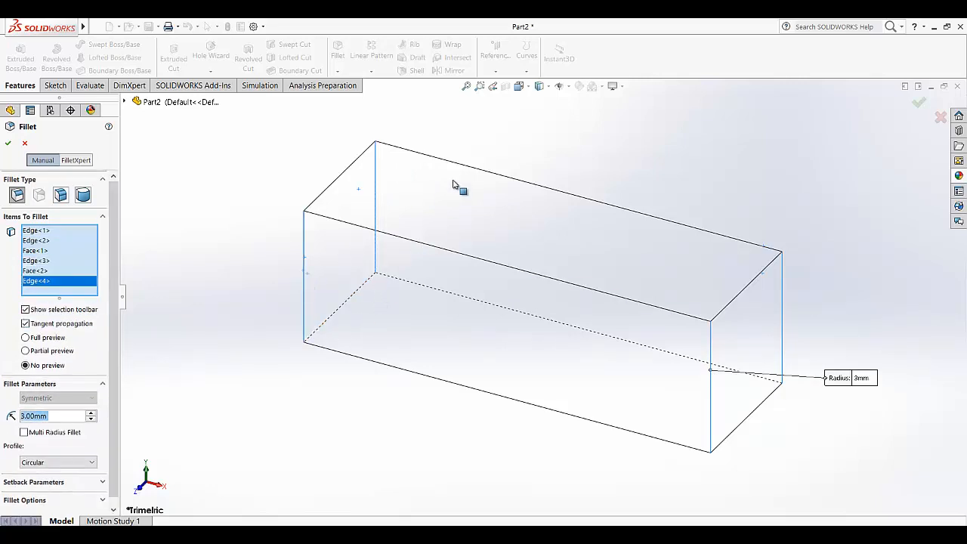
pyautogui.click(10, 144)
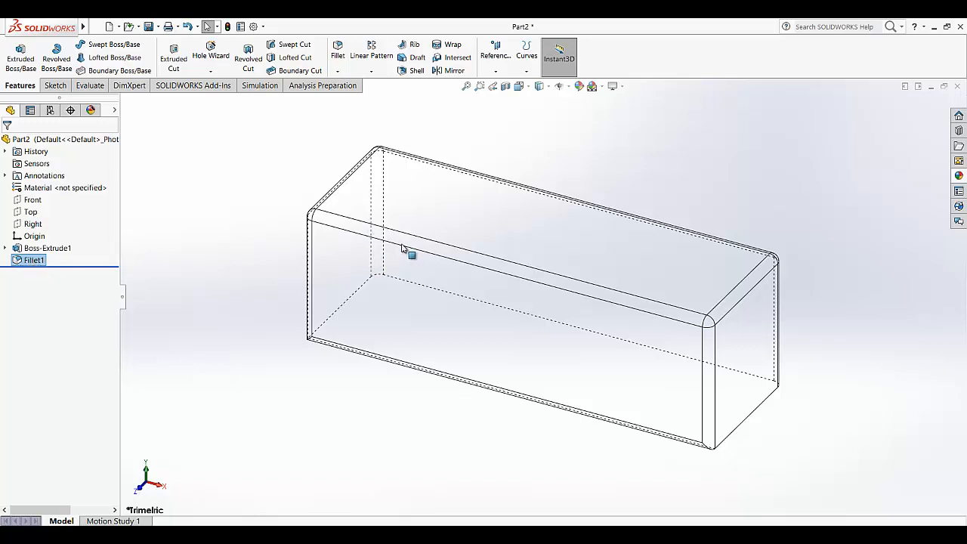
# Step: Delete the 3 mm fillet feature from the block
pyautogui.rightClick(39, 261)
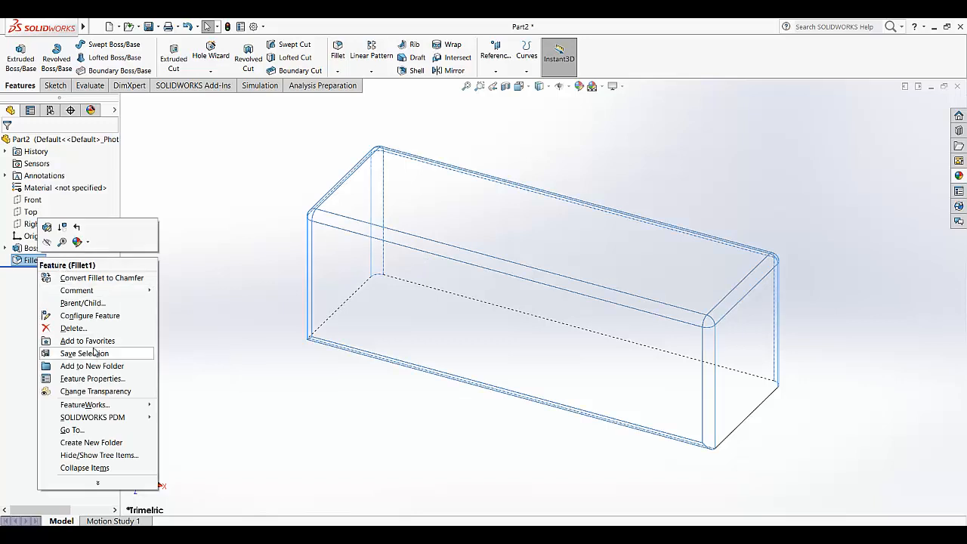
pyautogui.click(73, 328)
pyautogui.click(541, 223)
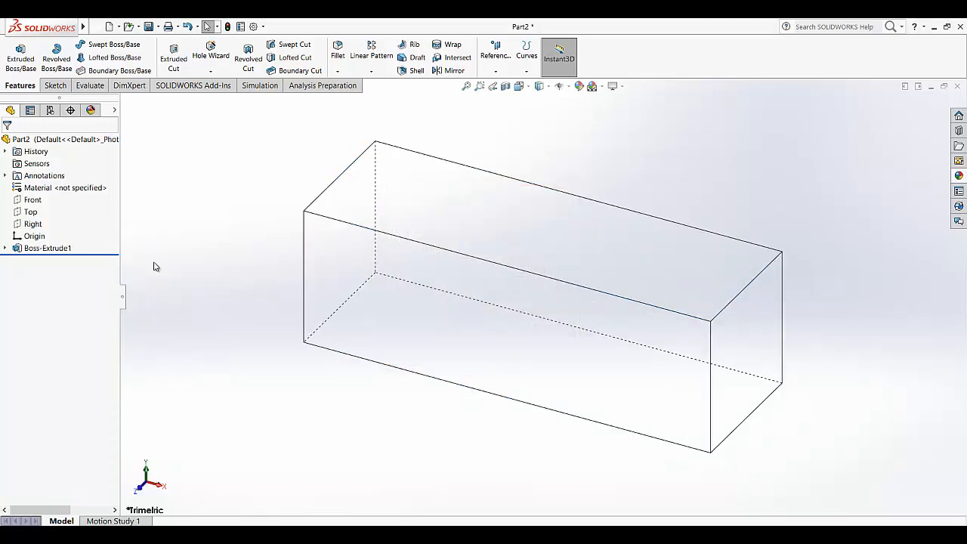
pyautogui.moveTo(82, 26)
pyautogui.click(157, 26)
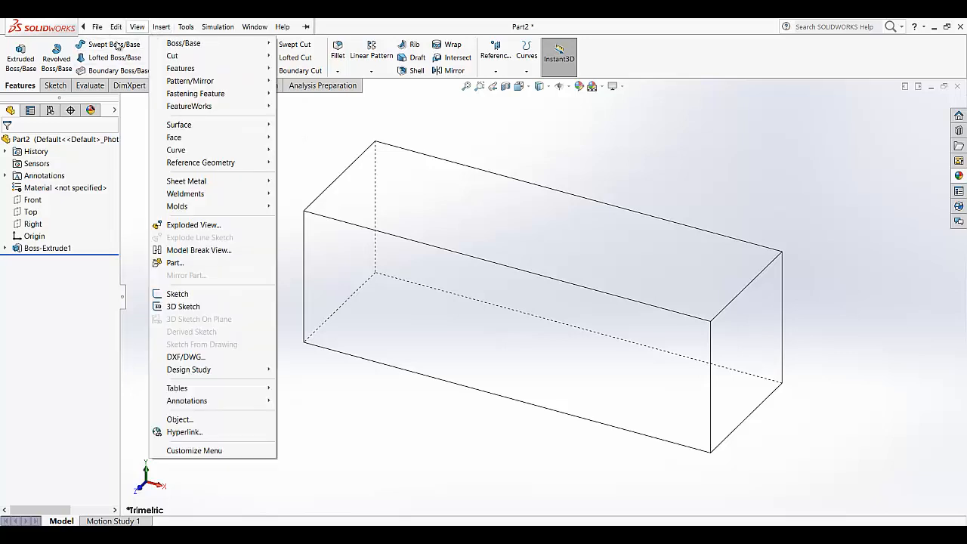
pyautogui.click(246, 371)
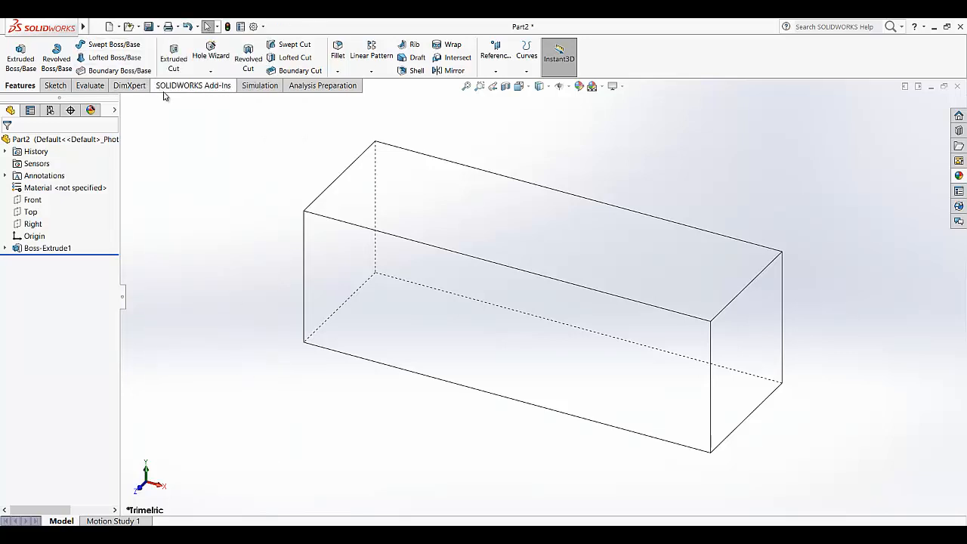
# Step: Save the part under the file name Rec13d in the Solidworks ME09 folder
pyautogui.click(150, 28)
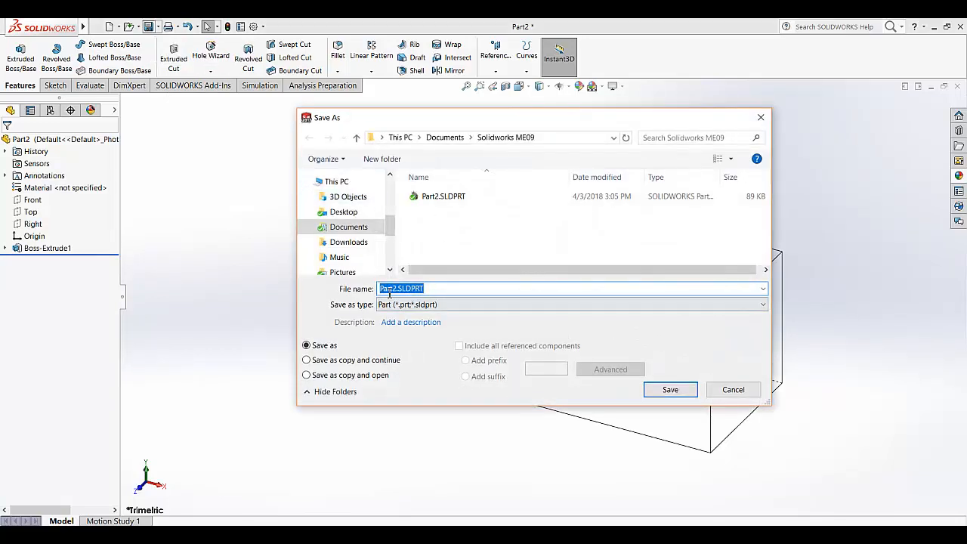
pyautogui.click(398, 288)
pyautogui.doubleClick(389, 287)
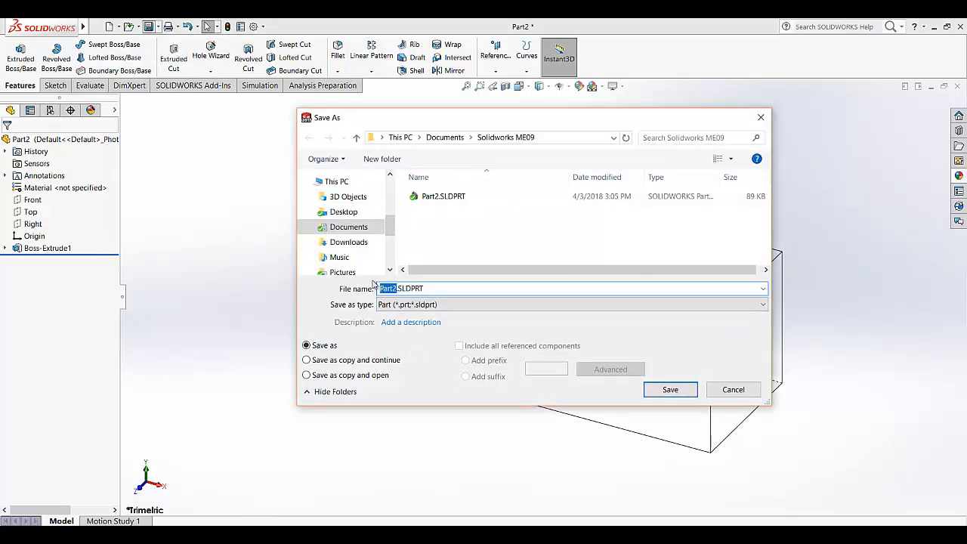
pyautogui.write('Recxtang')
pyautogui.press('BackSpace')
pyautogui.press('BackSpace')
pyautogui.press('BackSpace')
pyautogui.press('BackSpace')
pyautogui.press('BackSpace')
pyautogui.write('13d')
pyautogui.press('Return')
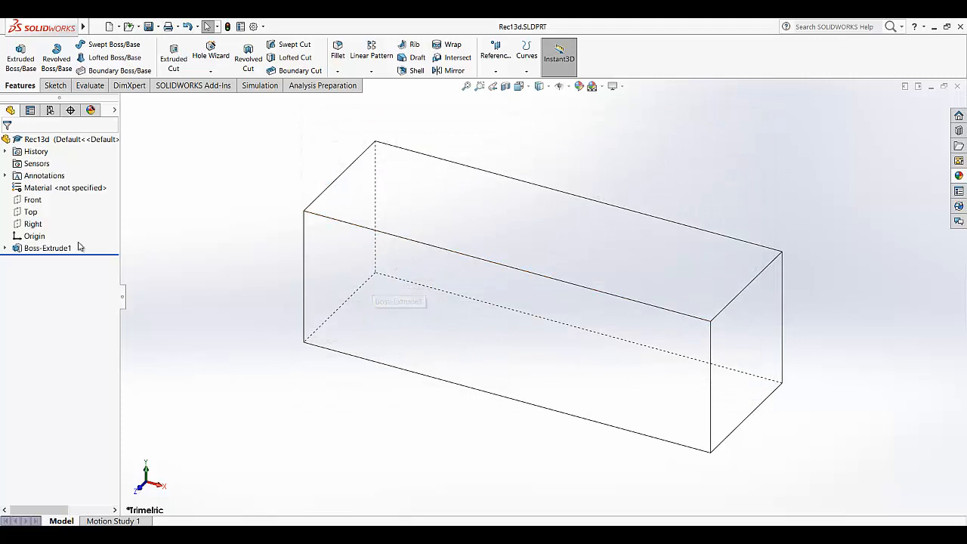
# Step: Fillet the block's four vertical edges with a symmetric radius of 3 mm
pyautogui.click(338, 50)
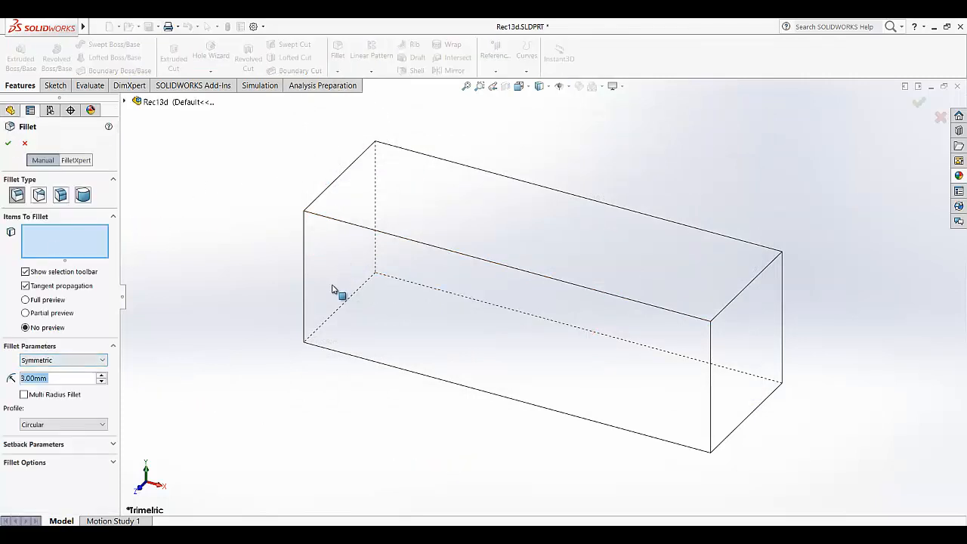
pyautogui.click(305, 273)
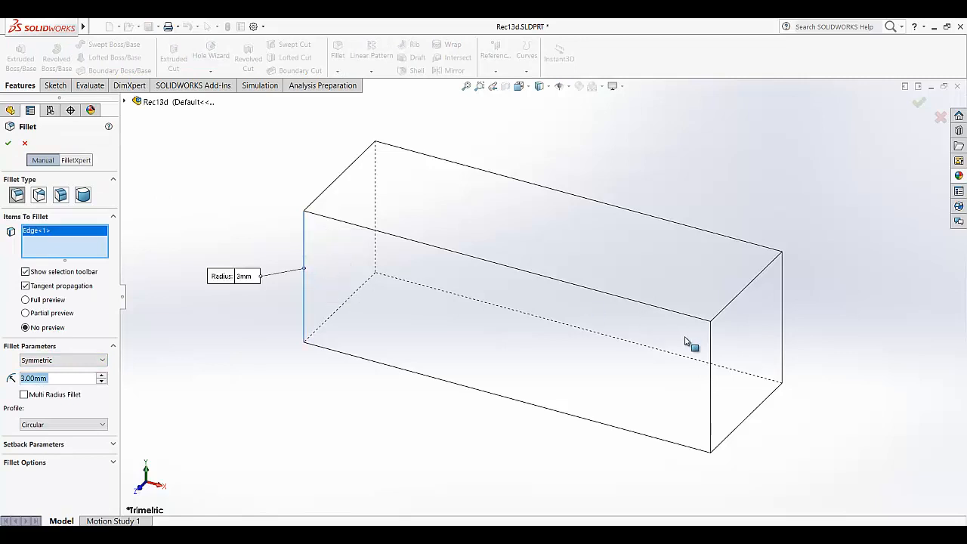
pyautogui.click(711, 383)
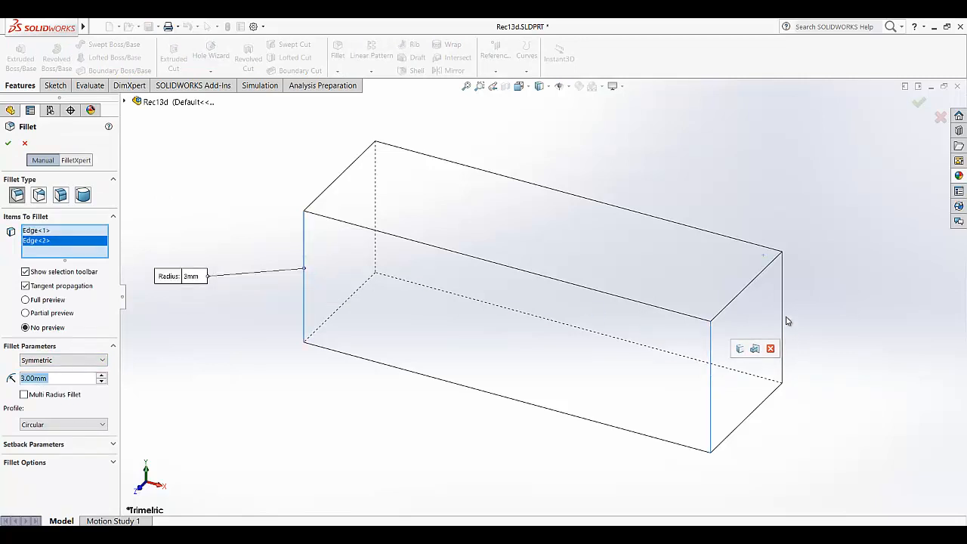
pyautogui.click(782, 313)
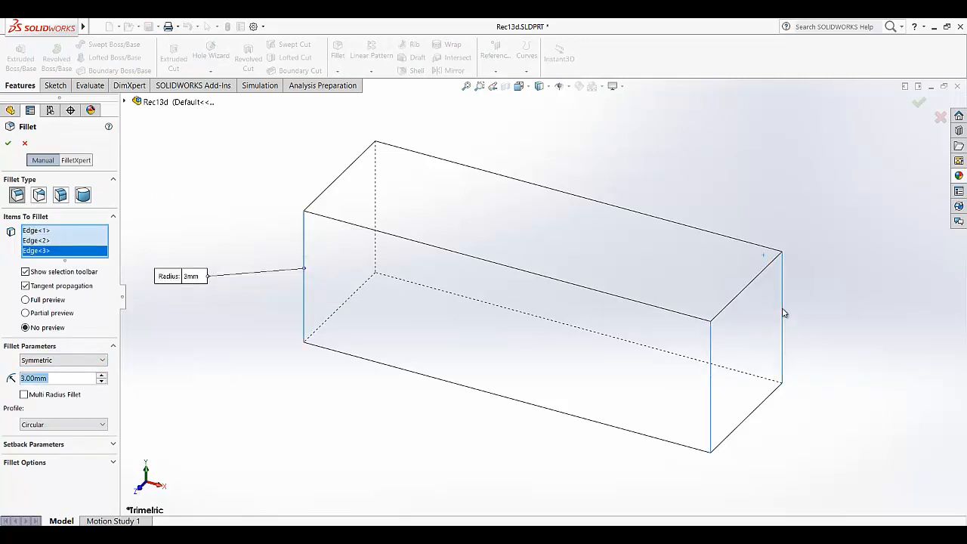
pyautogui.click(377, 187)
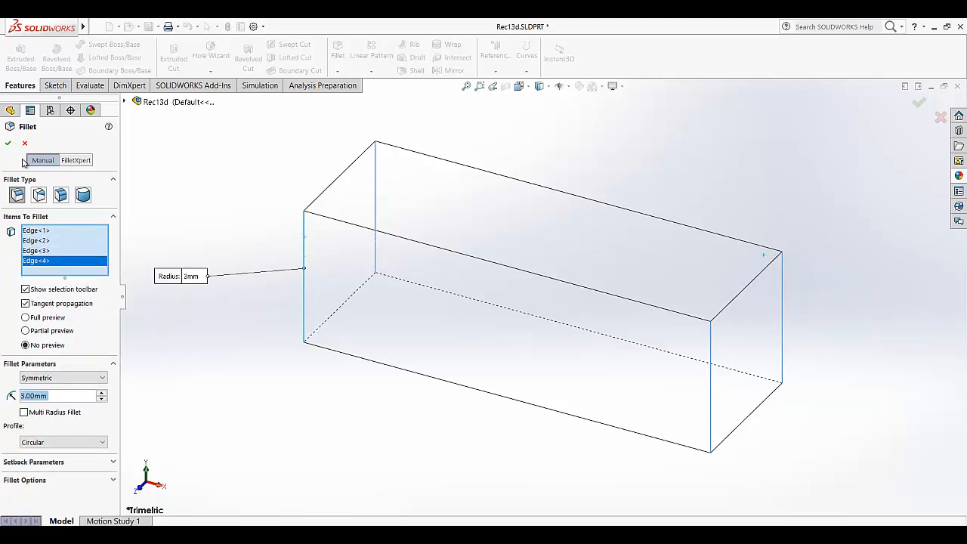
pyautogui.click(7, 143)
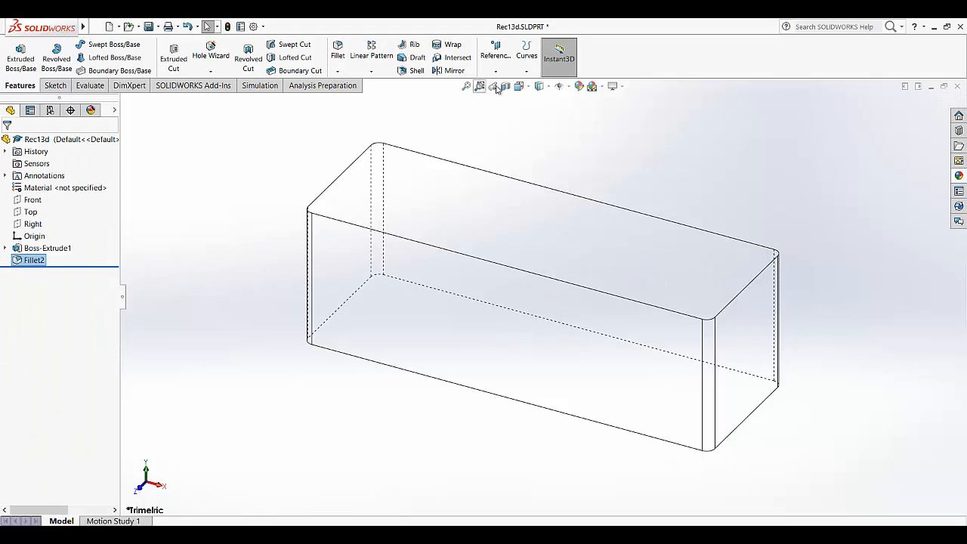
# Step: Set the display style to Shaded without edges and save the part
pyautogui.click(548, 86)
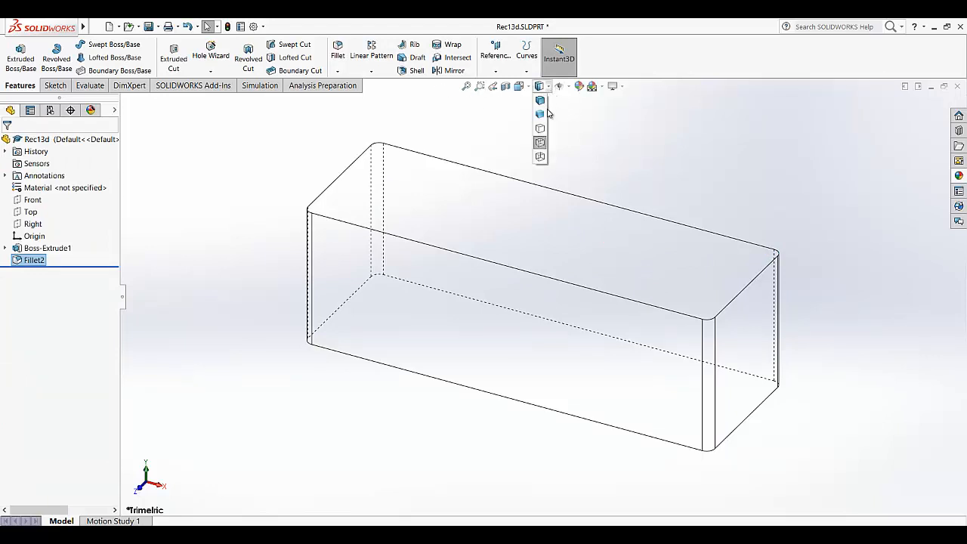
pyautogui.click(545, 114)
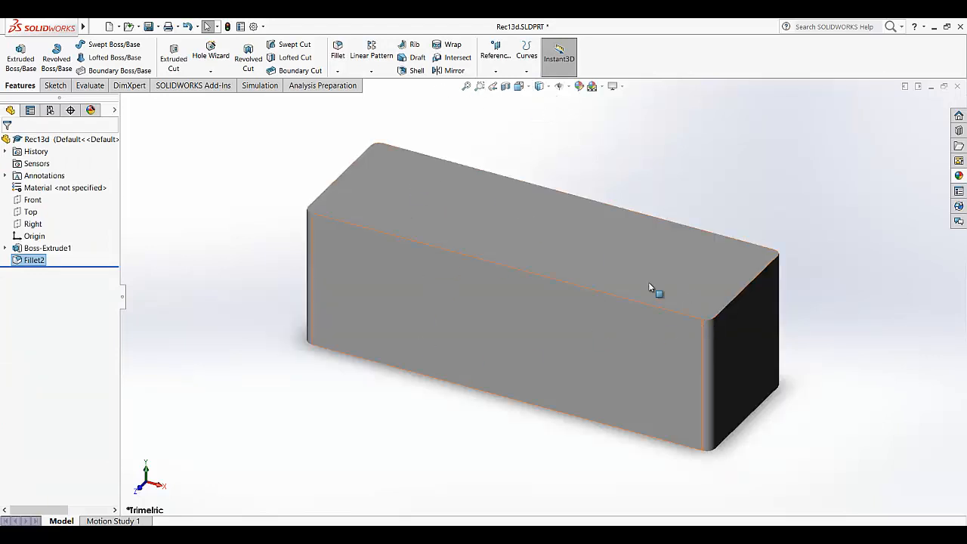
pyautogui.click(549, 86)
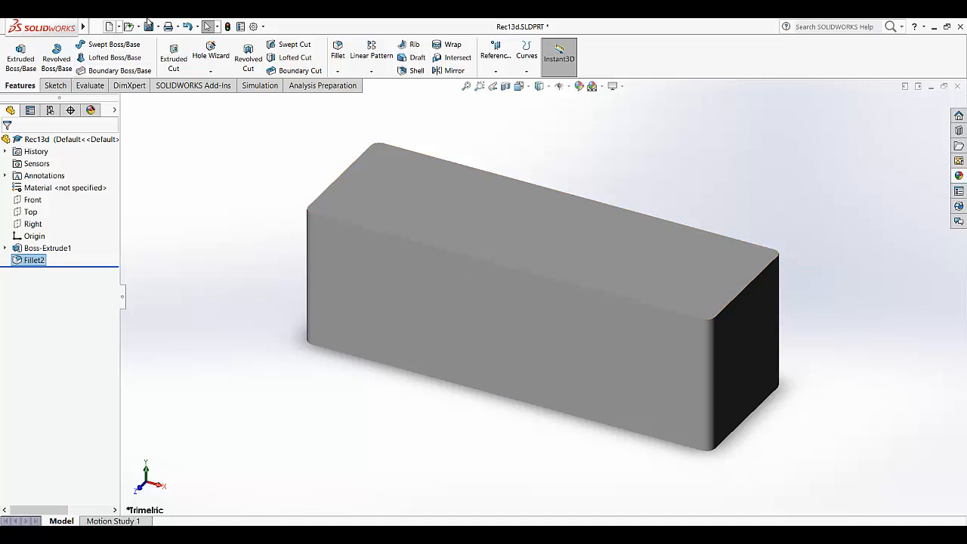
pyautogui.click(149, 27)
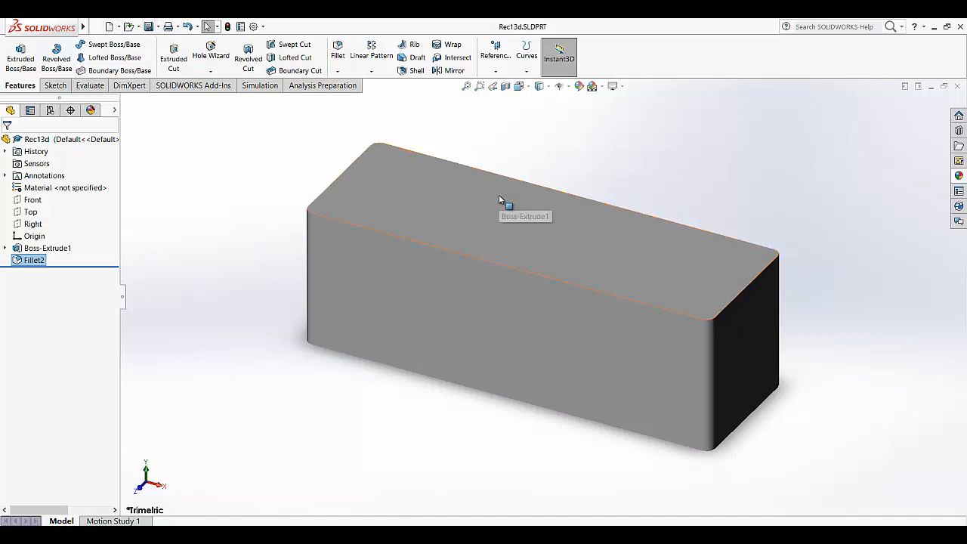
# Step: Shell the block to a wall thickness of 8 mm with the top face removed, and save the part
pyautogui.click(403, 70)
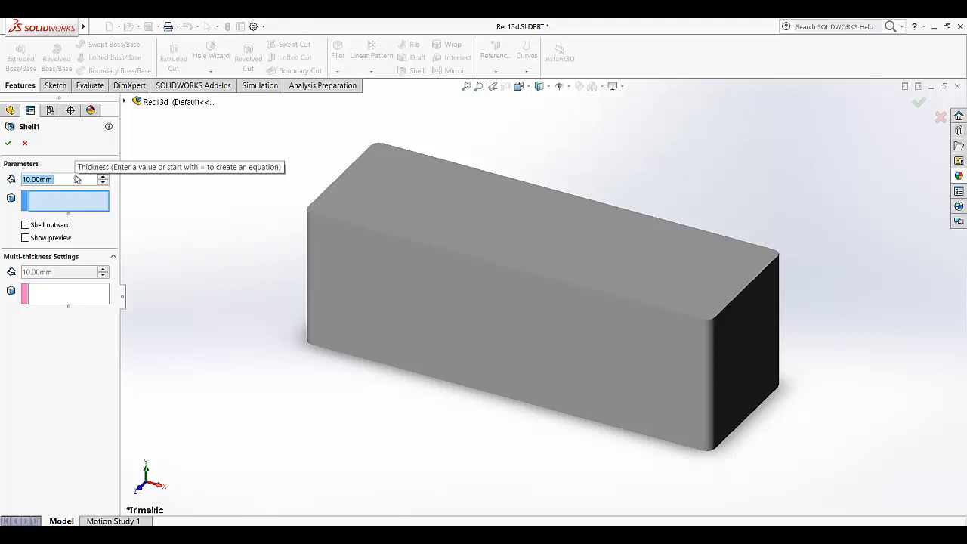
pyautogui.write('6')
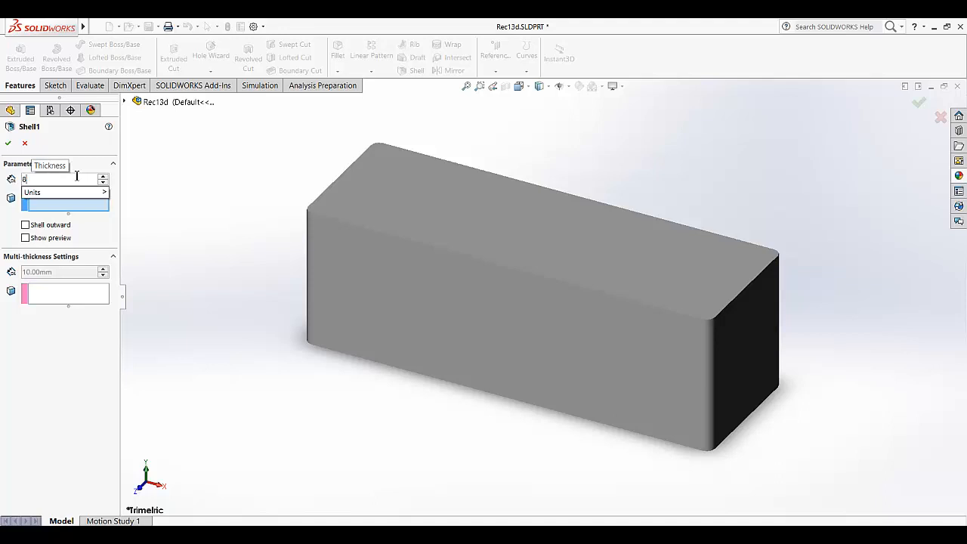
pyautogui.press('Return')
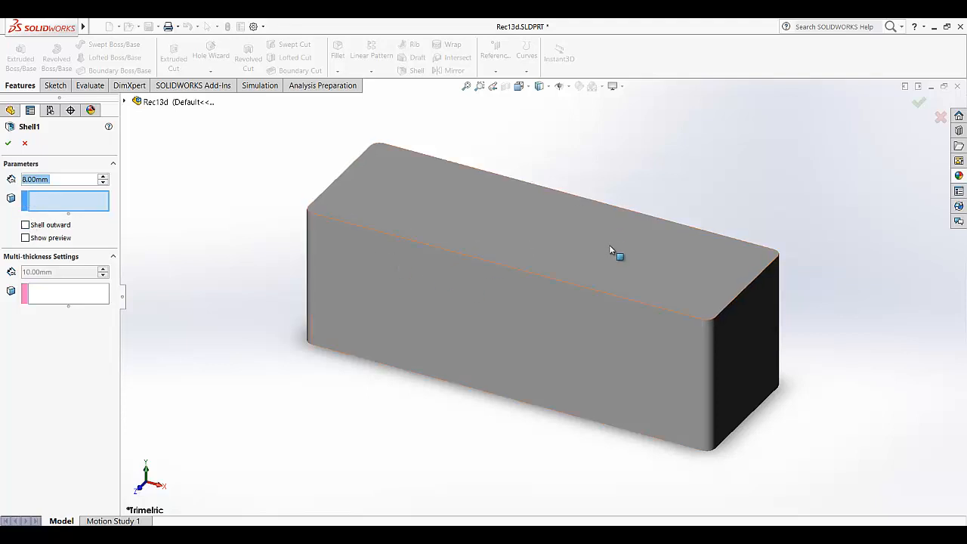
pyautogui.click(574, 258)
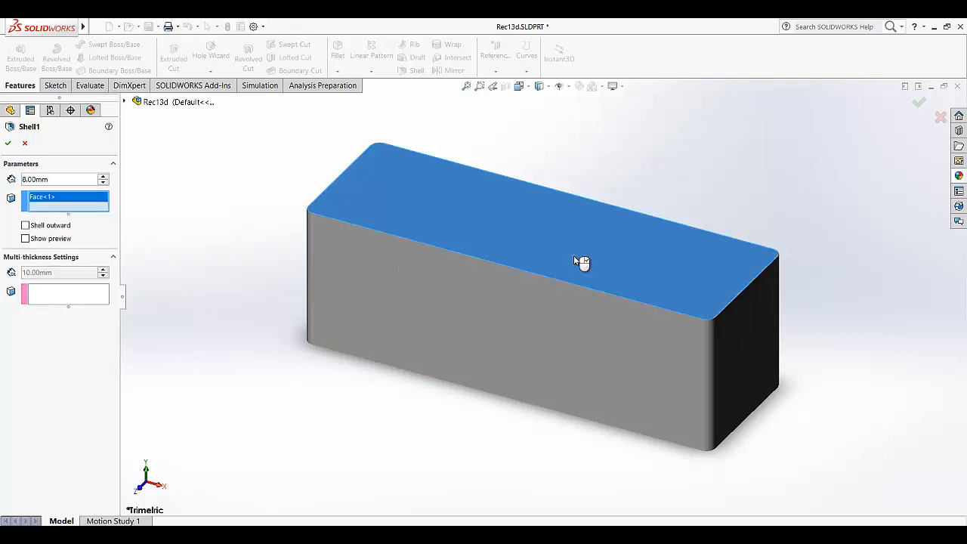
pyautogui.click(8, 143)
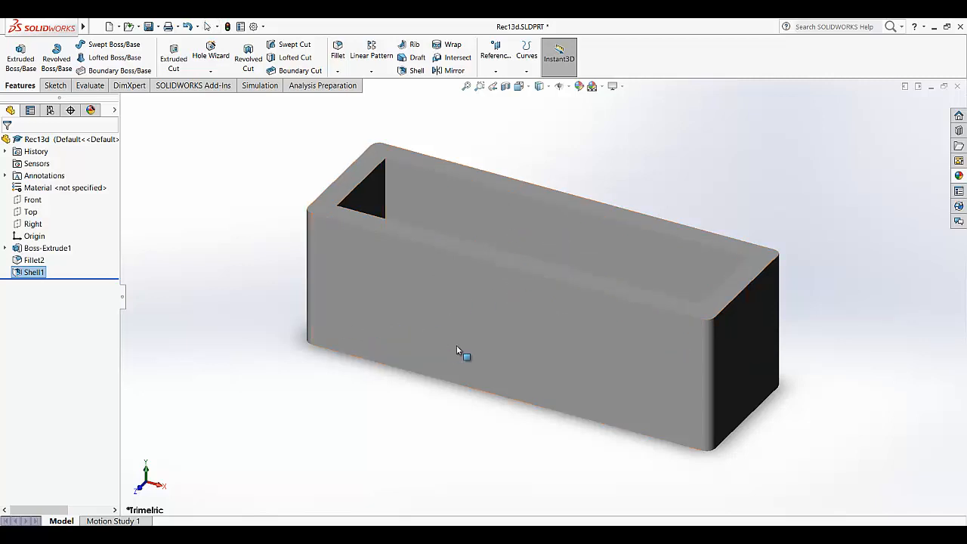
pyautogui.moveTo(456, 346); pyautogui.dragTo(540, 362, button='middle')
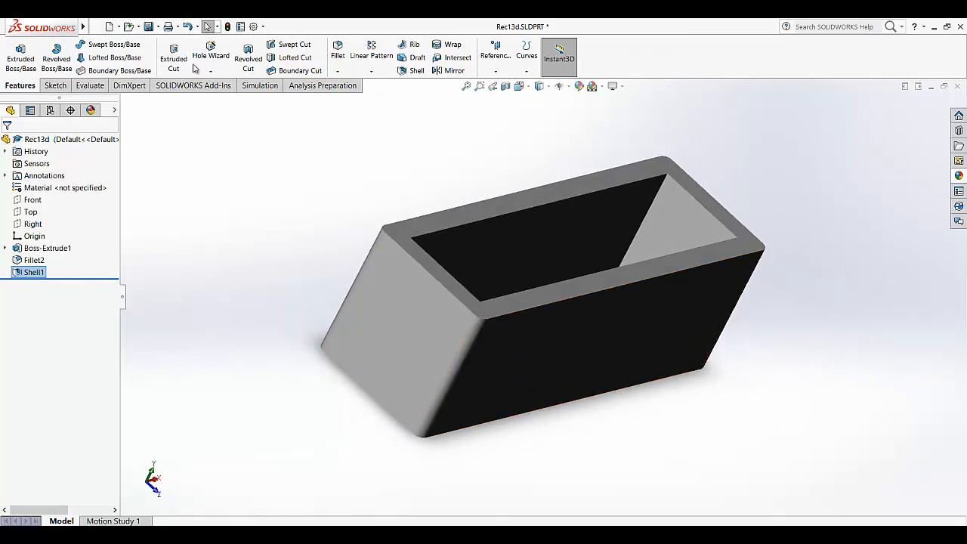
pyautogui.click(150, 27)
# Step: Start a new sketch on the long front face of the shelled block
pyautogui.moveTo(597, 318); pyautogui.dragTo(464, 318, button='middle')
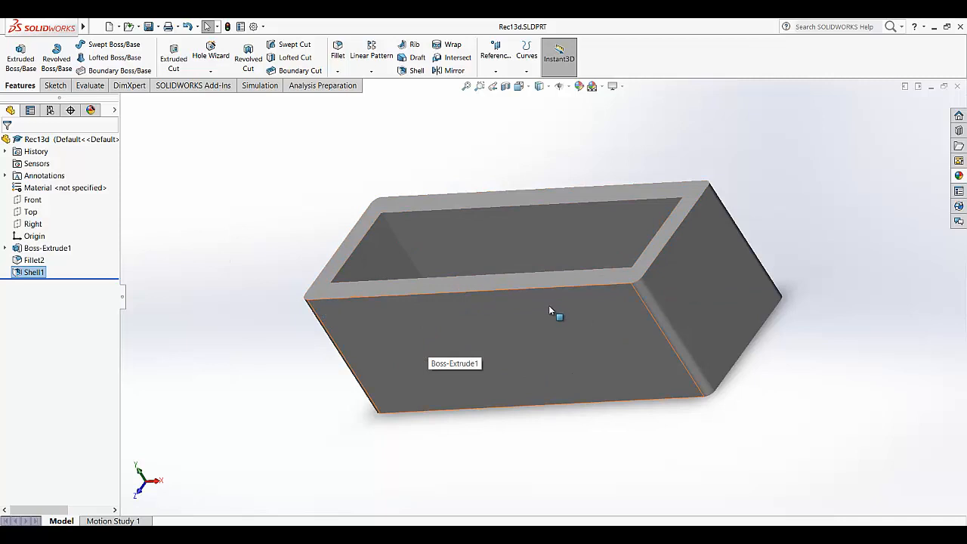
pyautogui.moveTo(548, 305); pyautogui.dragTo(407, 319, button='middle')
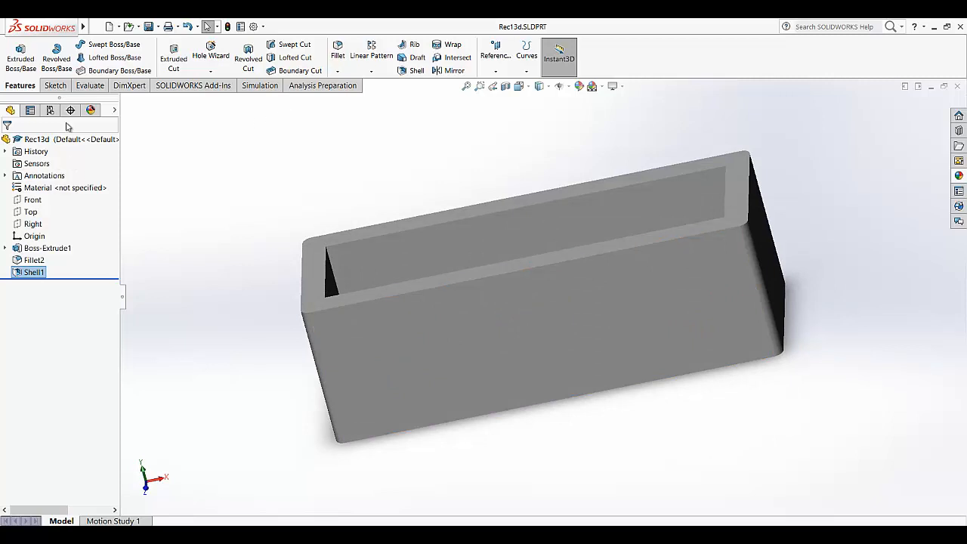
pyautogui.click(61, 85)
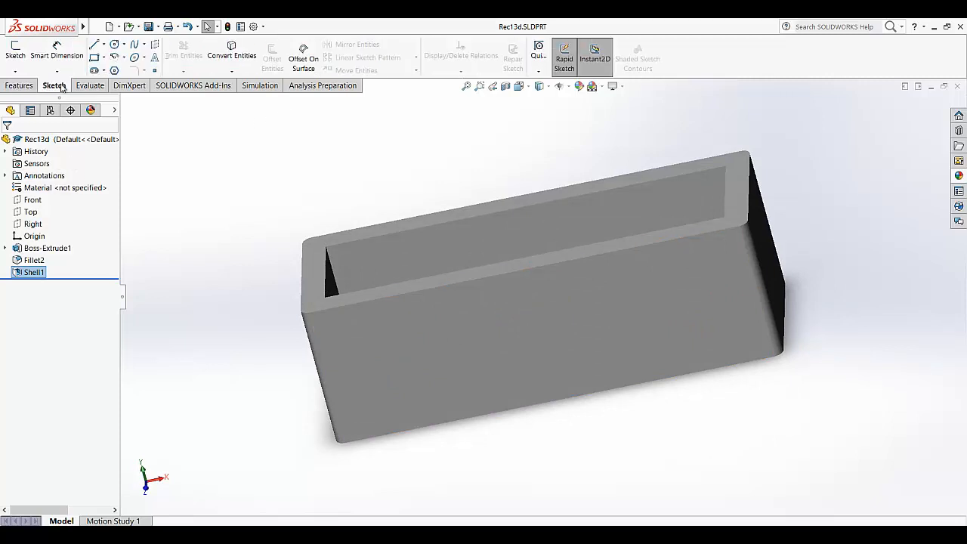
pyautogui.click(15, 50)
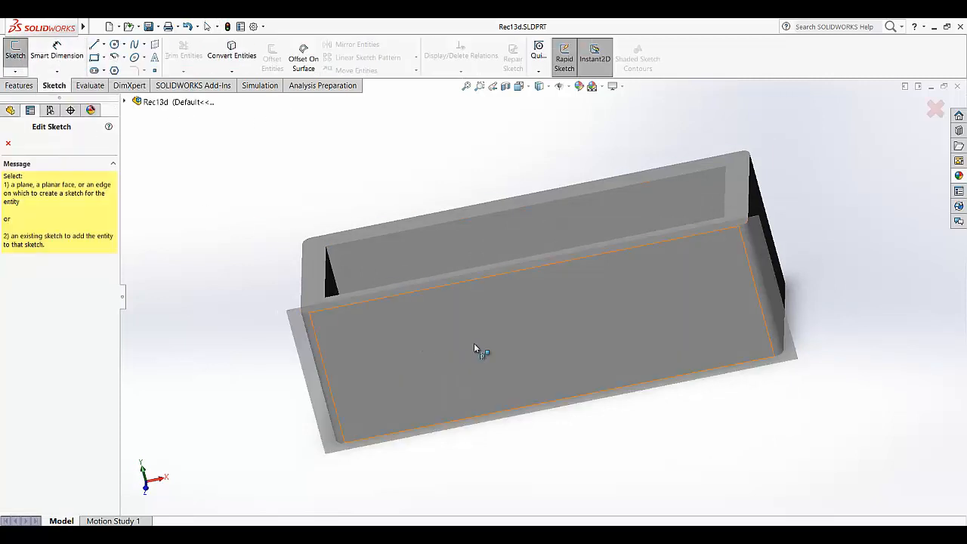
pyautogui.click(540, 323)
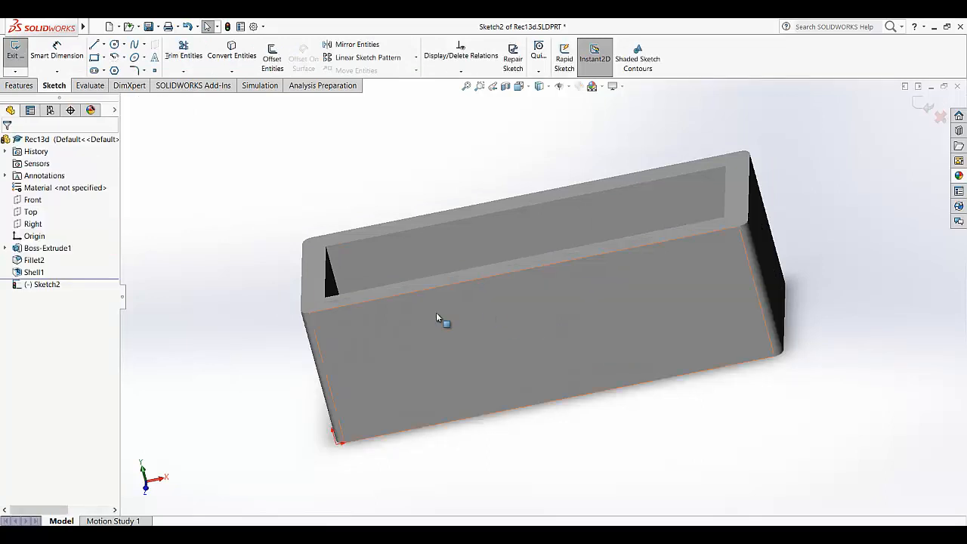
# Step: Sketch circles of about 10 mm and 10.5 mm radius near the front face's two ends and one of about 6 mm near its upper middle
pyautogui.click(114, 44)
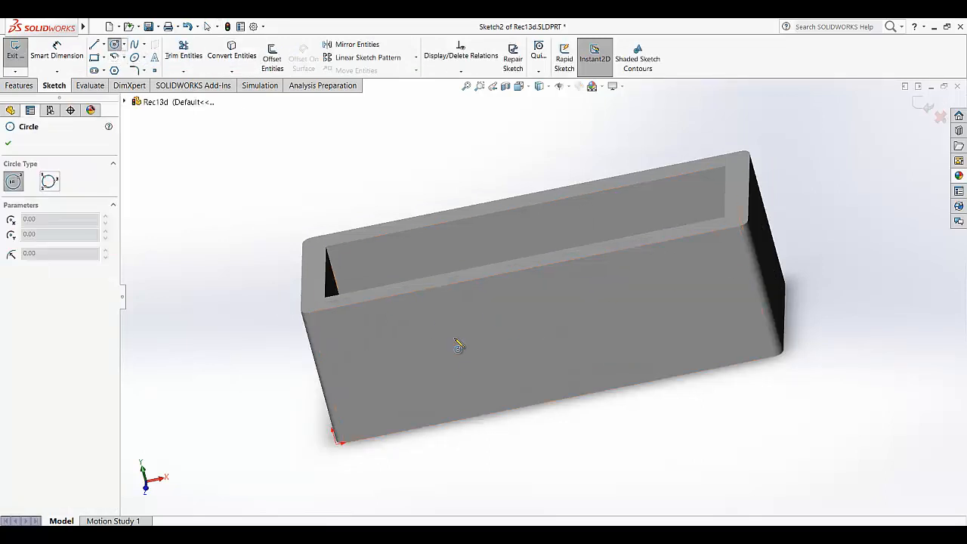
pyautogui.click(146, 486)
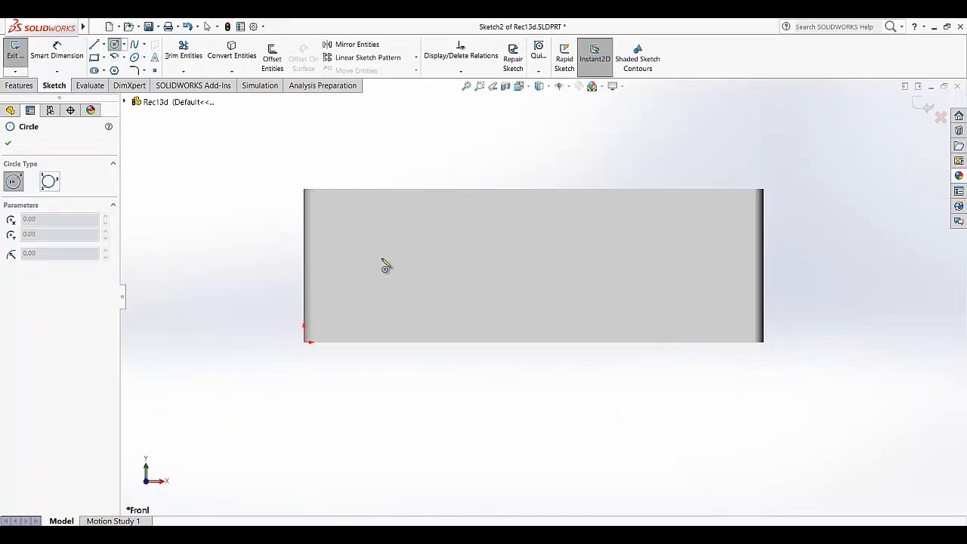
pyautogui.click(383, 250)
pyautogui.click(400, 275)
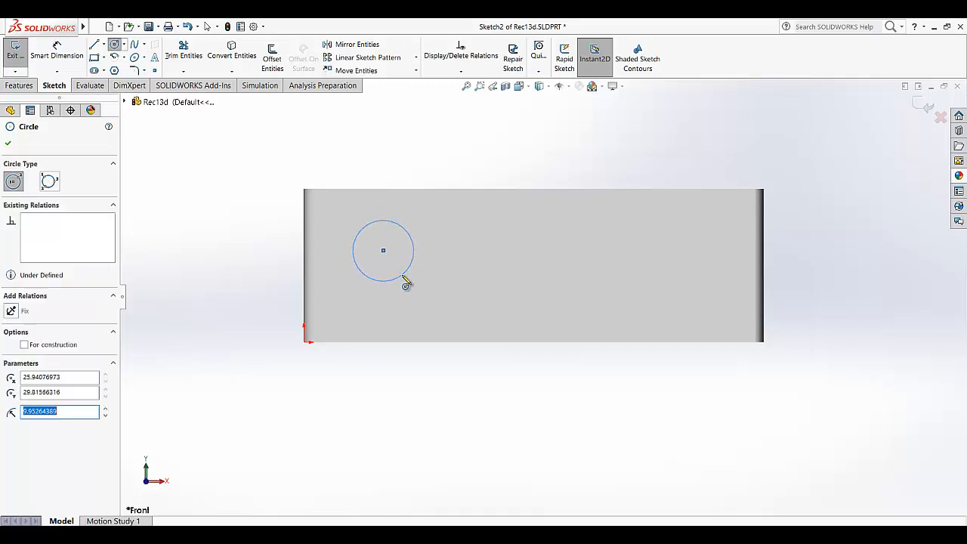
pyautogui.click(695, 250)
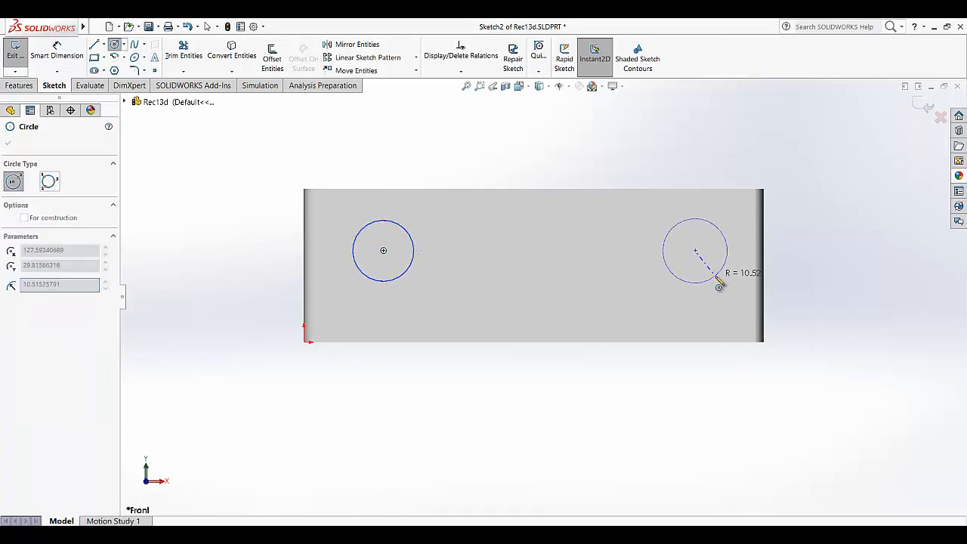
pyautogui.click(714, 276)
pyautogui.click(539, 213)
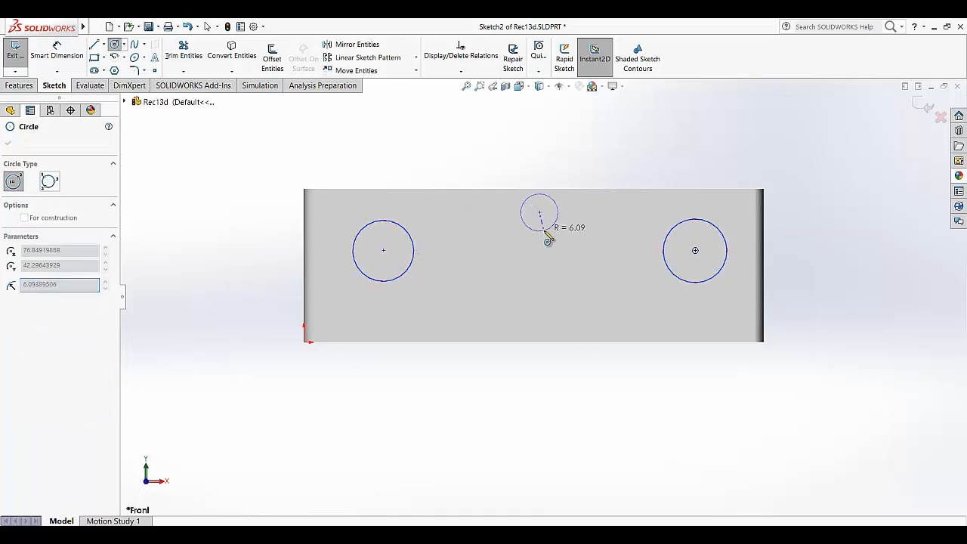
pyautogui.click(548, 240)
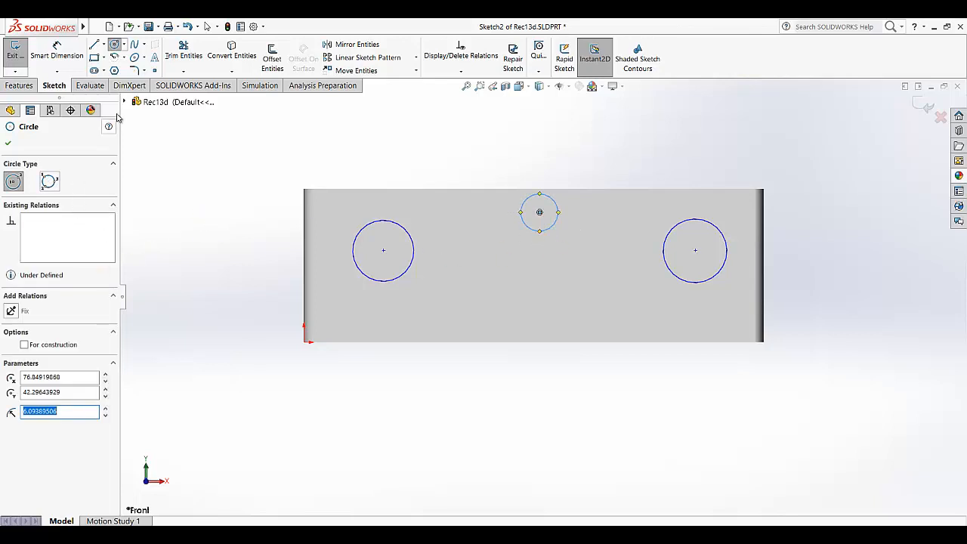
pyautogui.moveTo(455, 151)
pyautogui.mouseDown(button='middle')
pyautogui.moveTo(407, 252)
pyautogui.moveTo(453, 212)
pyautogui.moveTo(442, 186)
pyautogui.mouseUp(button='middle')
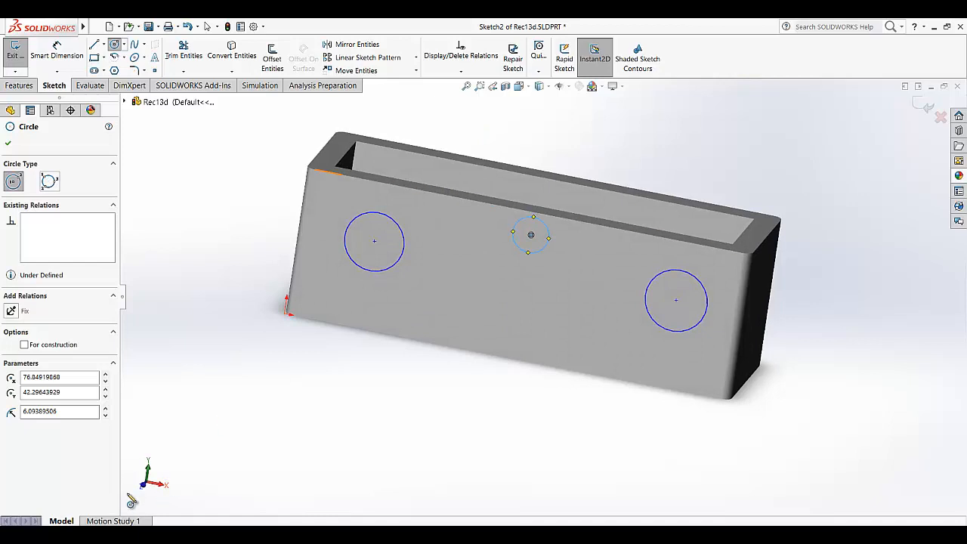
pyautogui.click(148, 484)
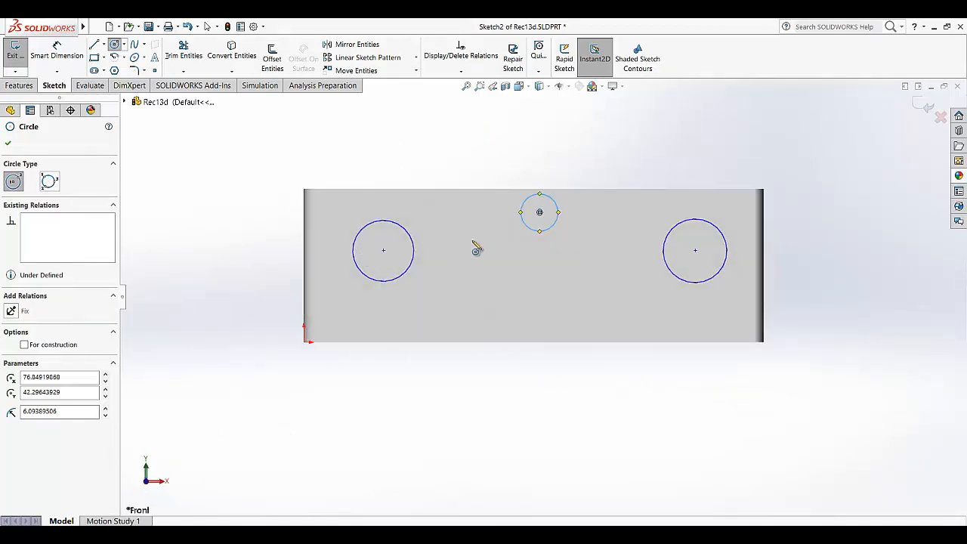
pyautogui.moveTo(621, 264); pyautogui.dragTo(543, 276, button='middle')
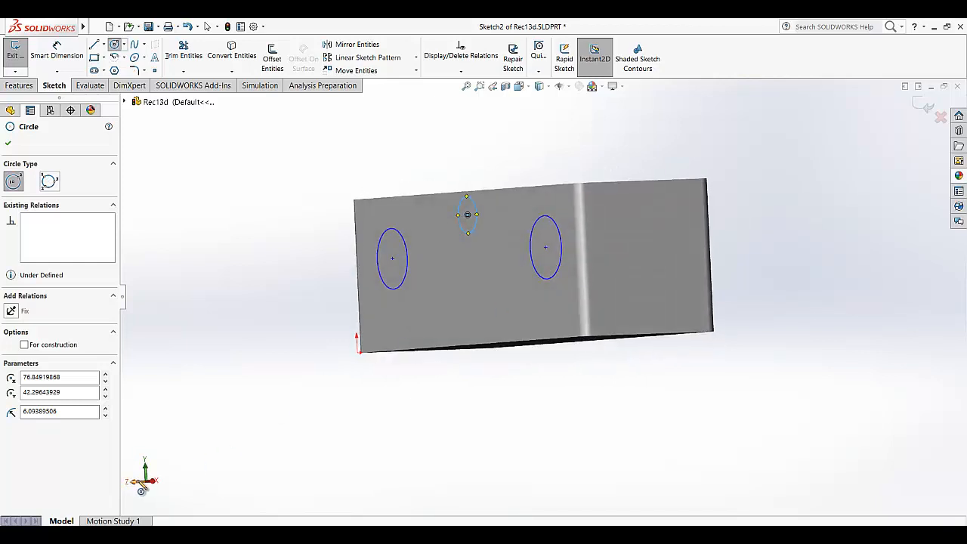
pyautogui.click(139, 481)
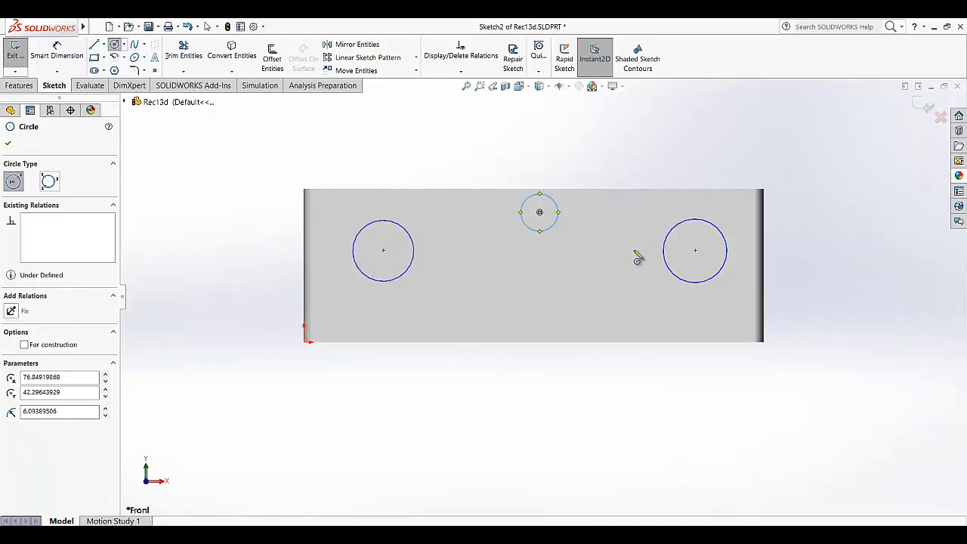
pyautogui.moveTo(633, 268)
pyautogui.mouseDown(button='middle')
pyautogui.moveTo(569, 274)
pyautogui.moveTo(428, 349)
pyautogui.mouseUp(button='middle')
pyautogui.hotkey('ctrl', '1')
pyautogui.moveTo(587, 263); pyautogui.dragTo(407, 278, button='middle')
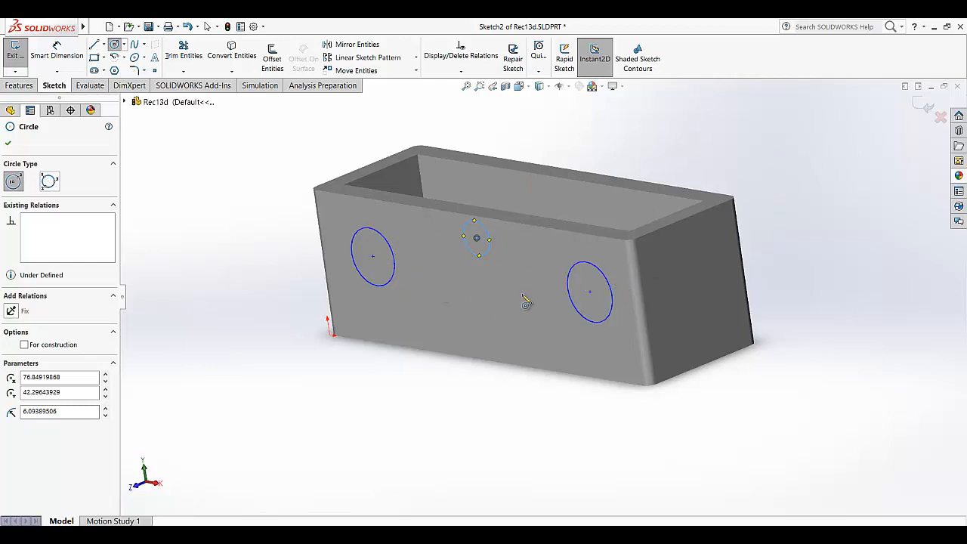
pyautogui.moveTo(509, 324); pyautogui.dragTo(453, 337, button='middle')
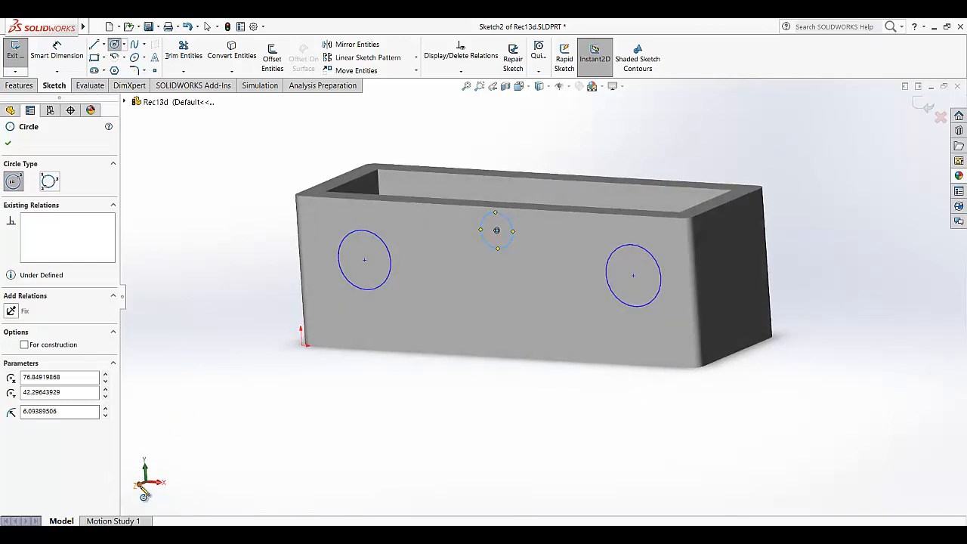
pyautogui.click(141, 488)
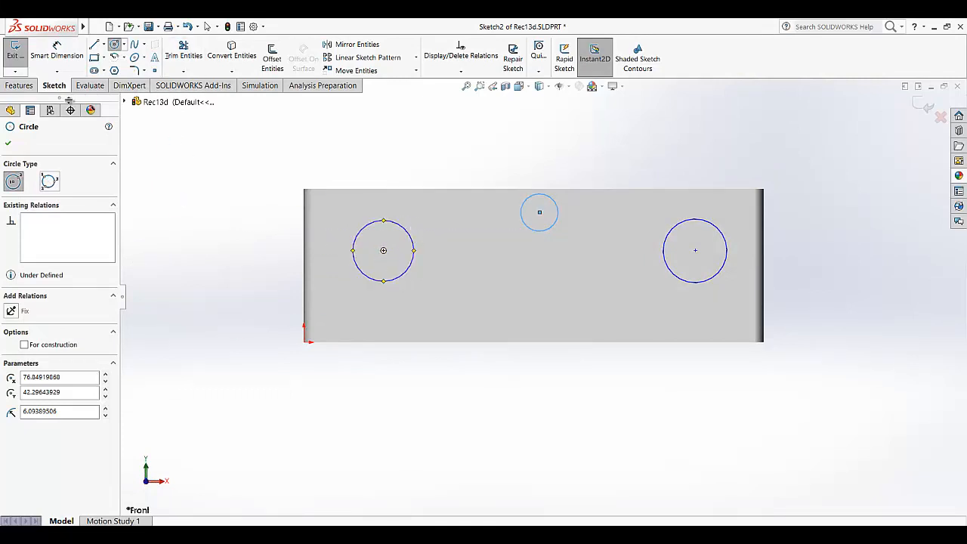
pyautogui.click(50, 60)
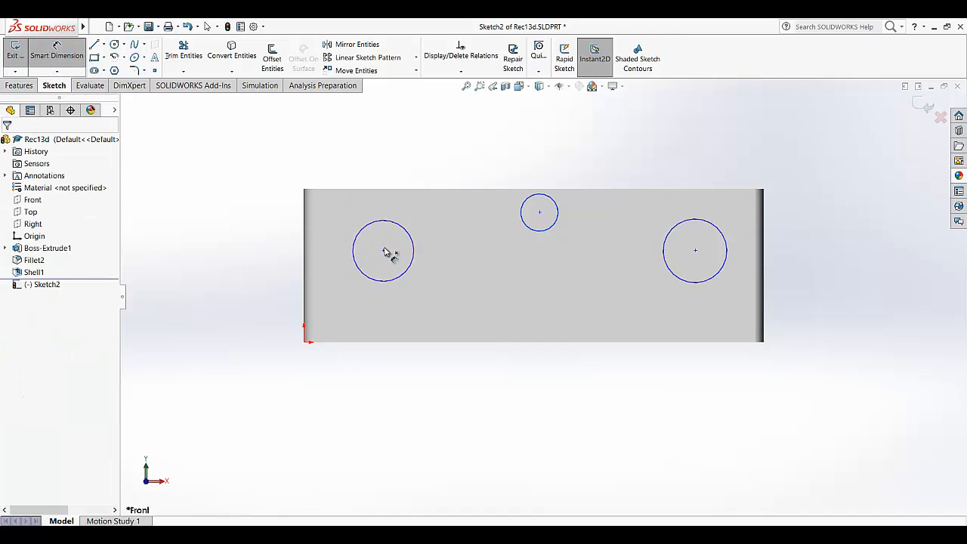
pyautogui.click(384, 251)
pyautogui.click(396, 223)
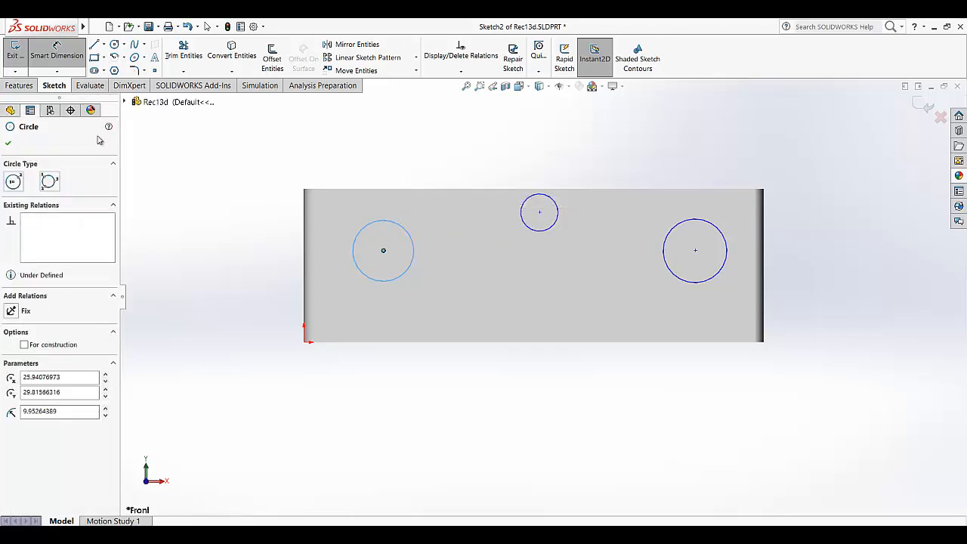
pyautogui.press('Escape')
pyautogui.click(73, 60)
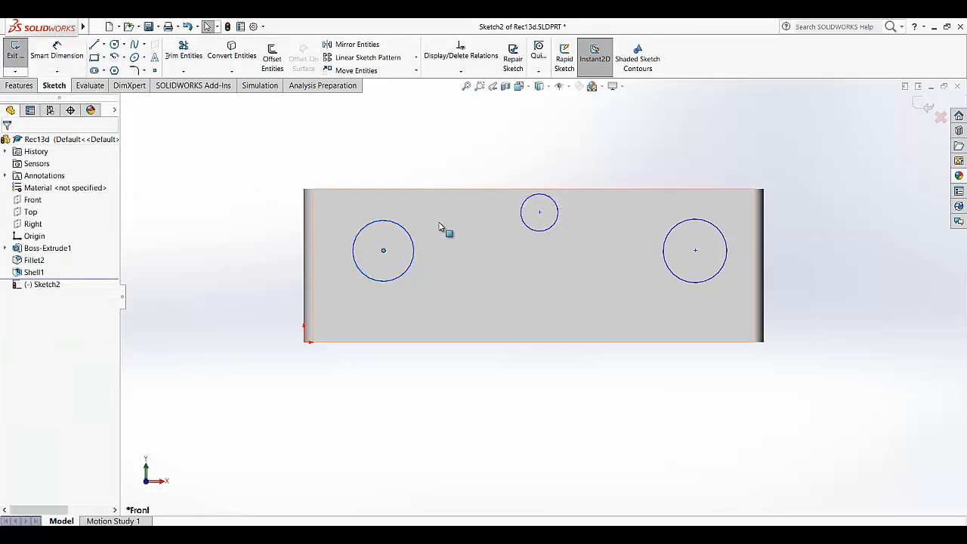
# Step: Dimension the diameter of the circle at the front face's left end and set it to 15 mm
pyautogui.click(56, 51)
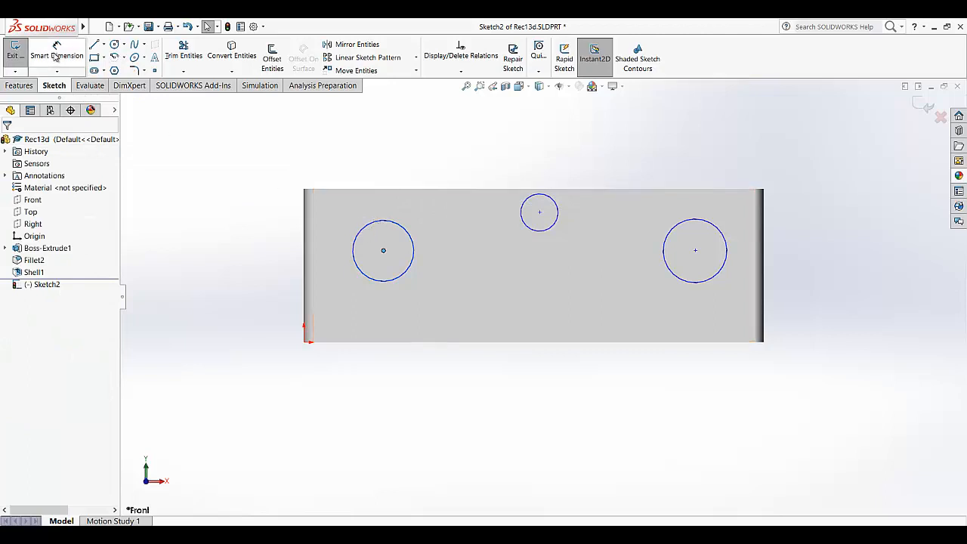
pyautogui.click(388, 225)
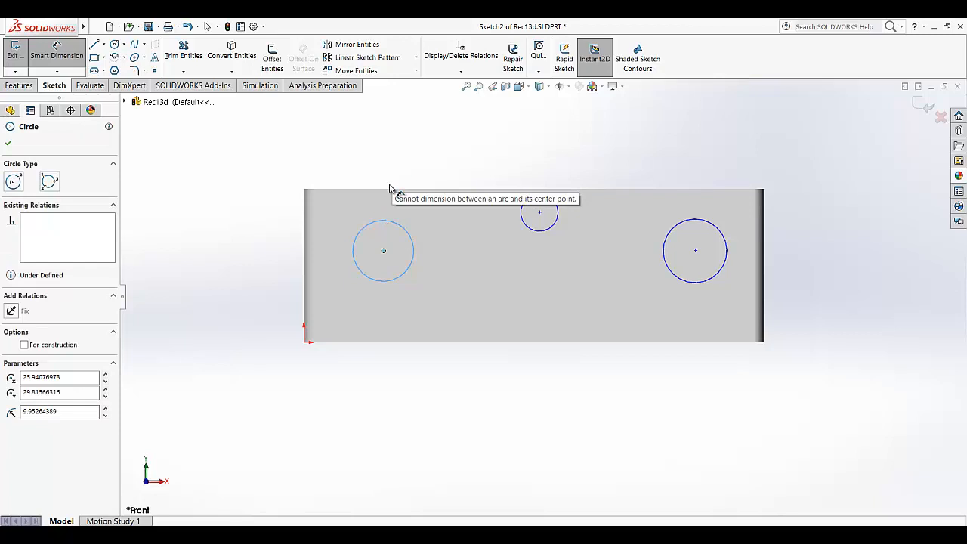
pyautogui.click(383, 250)
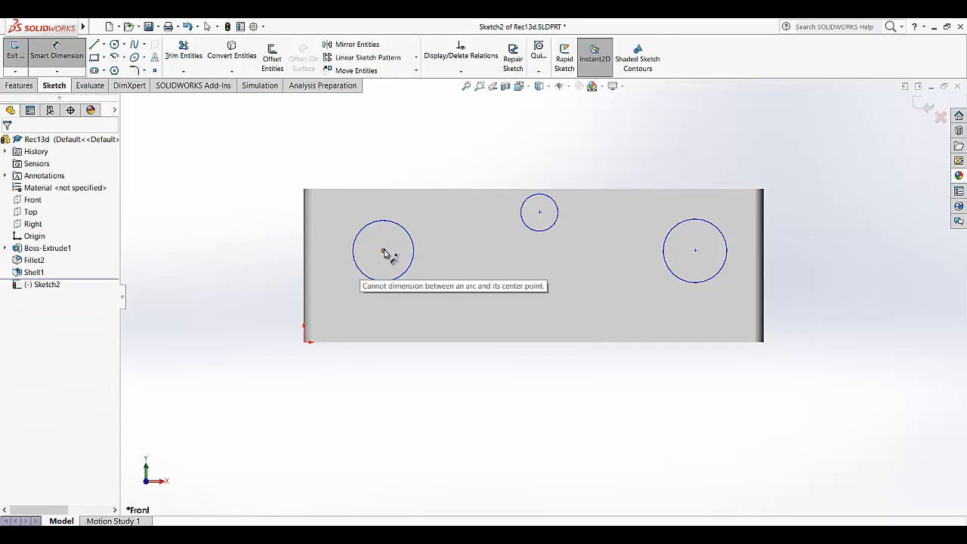
pyautogui.click(392, 225)
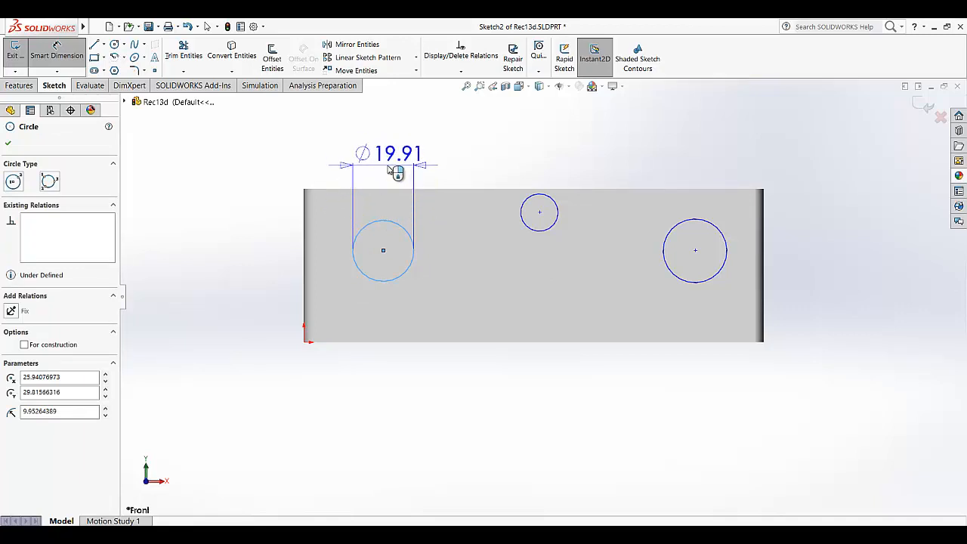
pyautogui.click(394, 166)
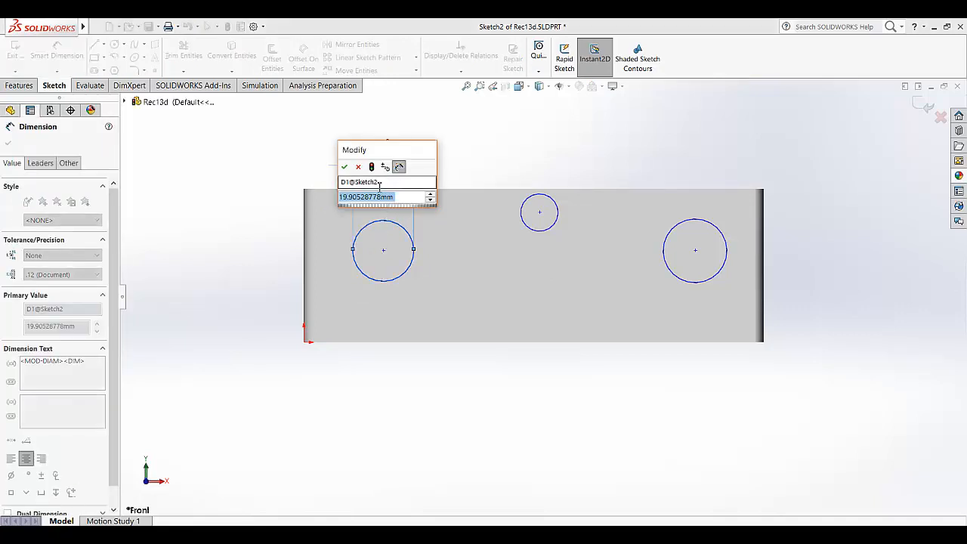
pyautogui.write('15')
pyautogui.press('Return')
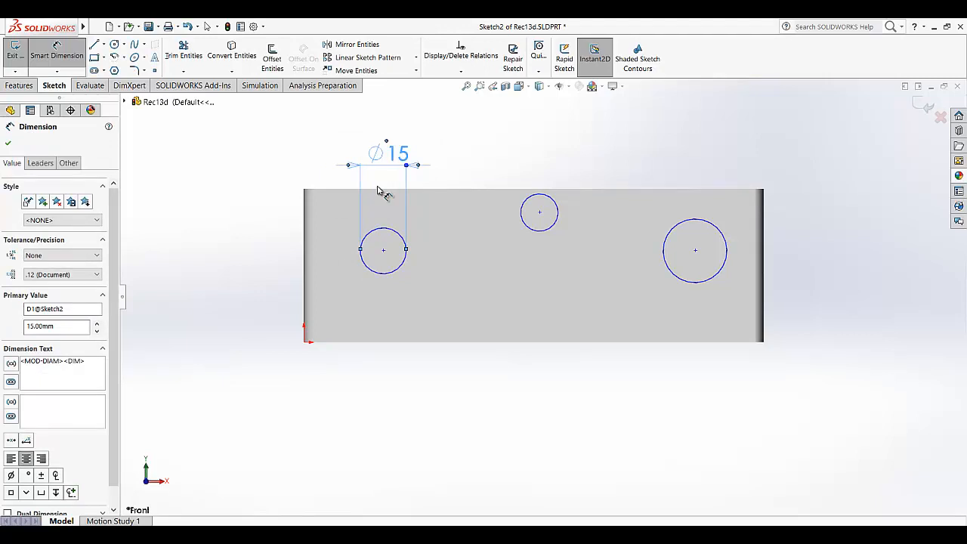
# Step: Dimension the diameter of the circle at the face's right end as 15 mm and the upper middle circle's diameter as 10 mm
pyautogui.click(694, 220)
pyautogui.click(689, 164)
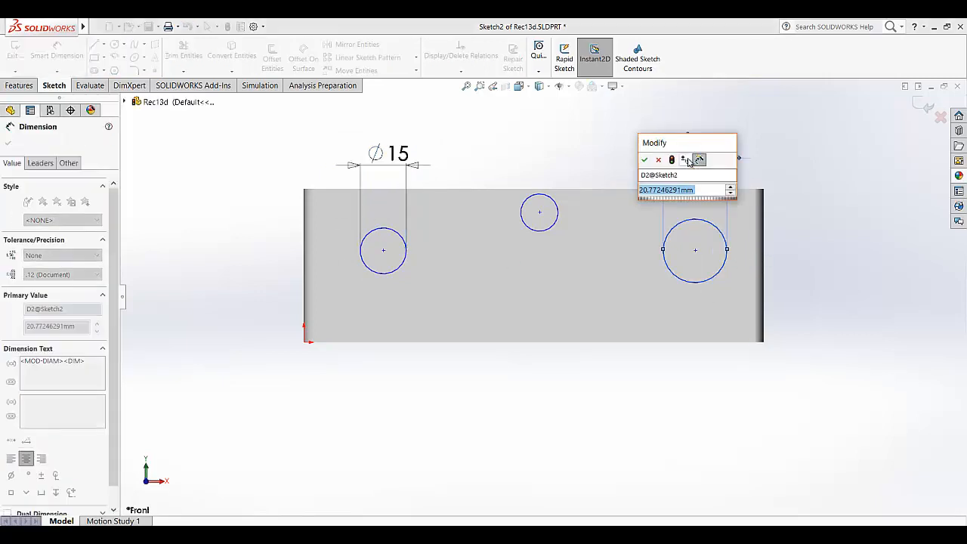
pyautogui.write('15')
pyautogui.press('Return')
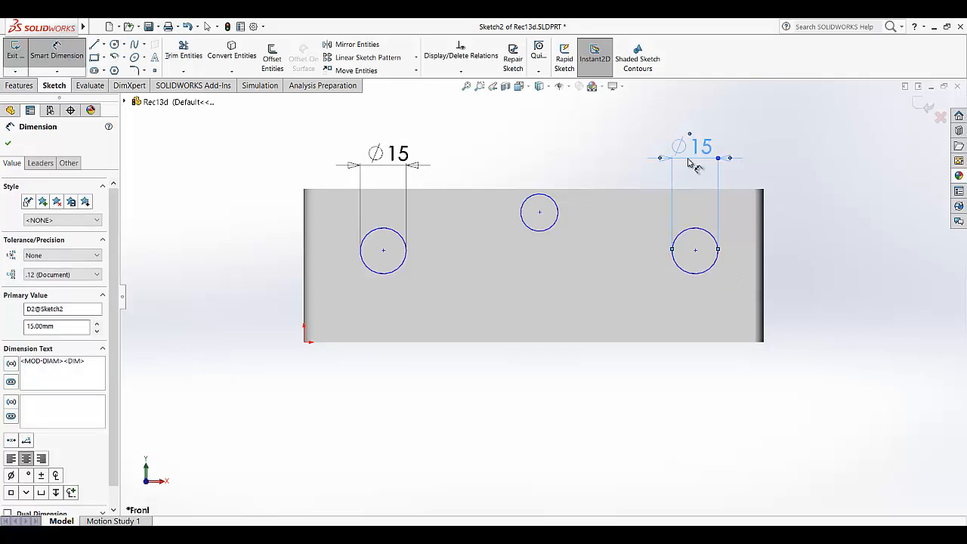
pyautogui.click(556, 203)
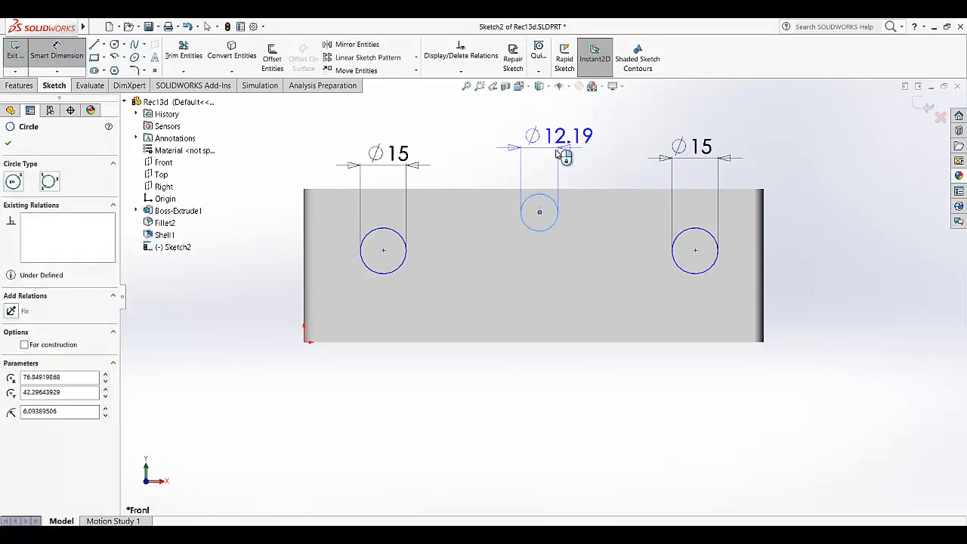
pyautogui.click(556, 157)
pyautogui.write('10')
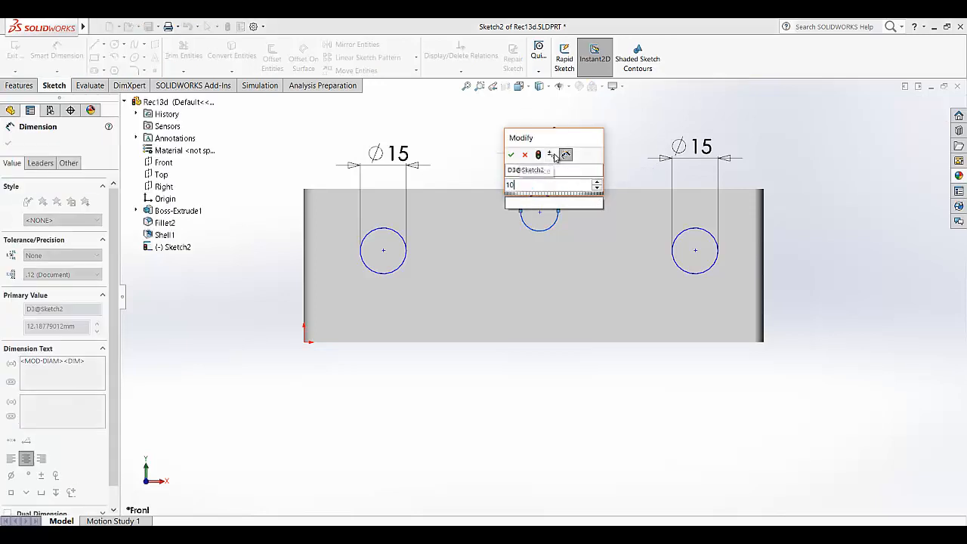
pyautogui.press('Return')
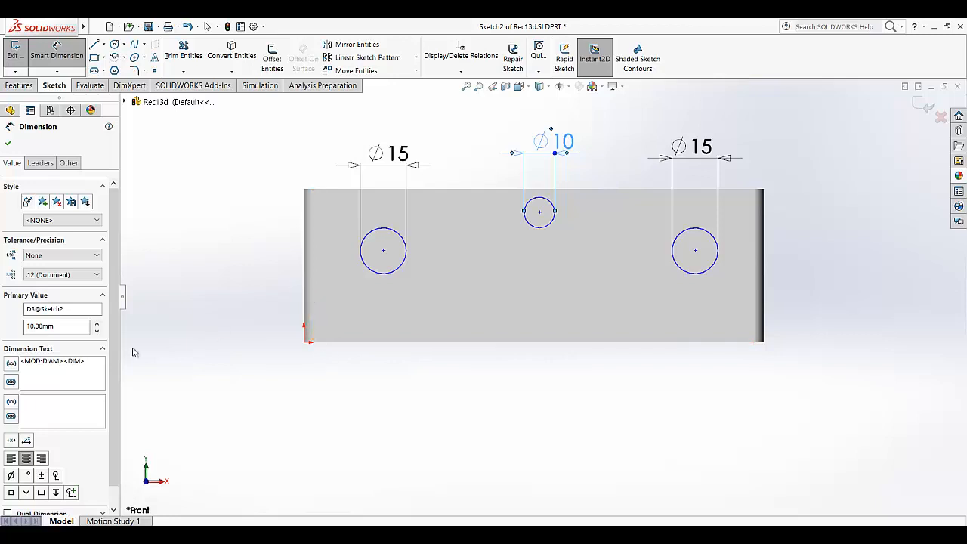
# Step: Dimension the left circle's center horizontally at 25 mm from the block's left edge
pyautogui.click(384, 251)
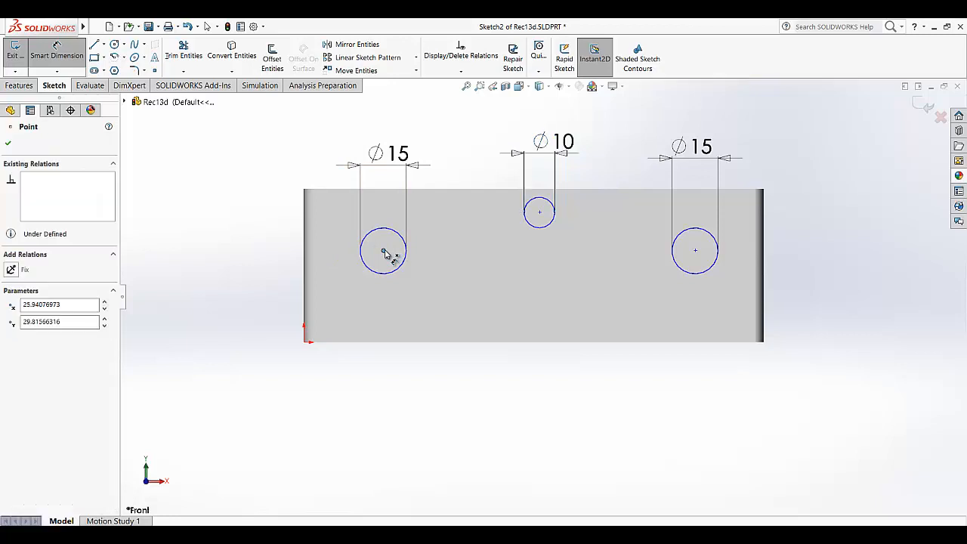
pyautogui.click(304, 259)
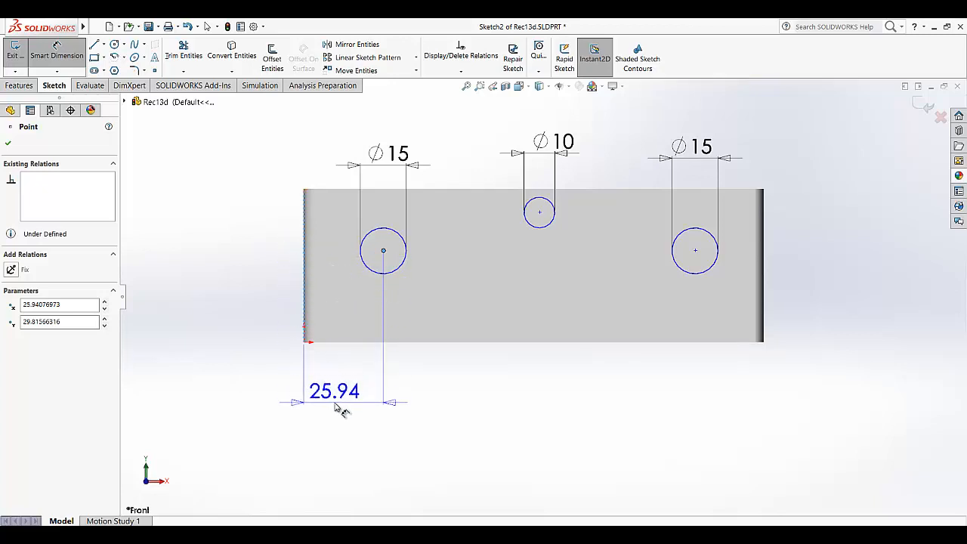
pyautogui.click(340, 410)
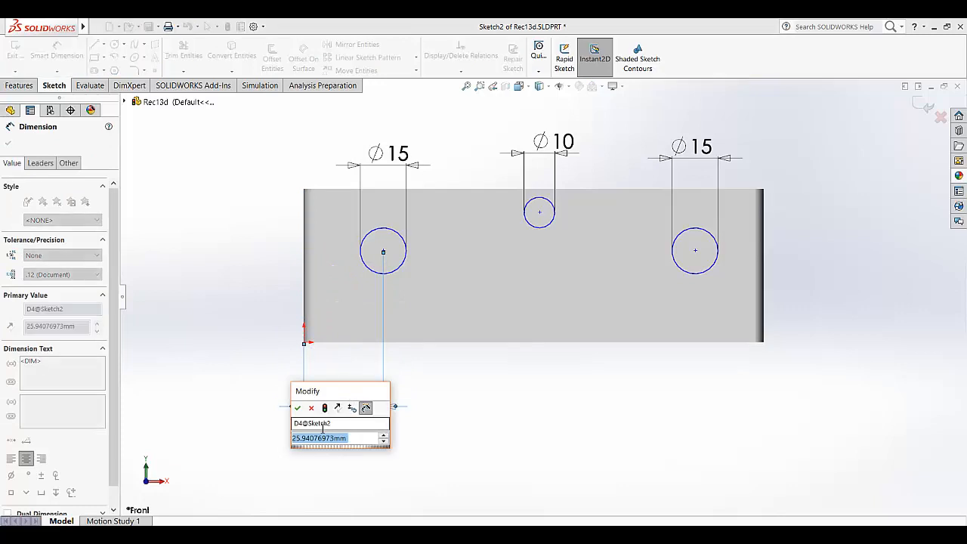
pyautogui.write('25')
pyautogui.press('Return')
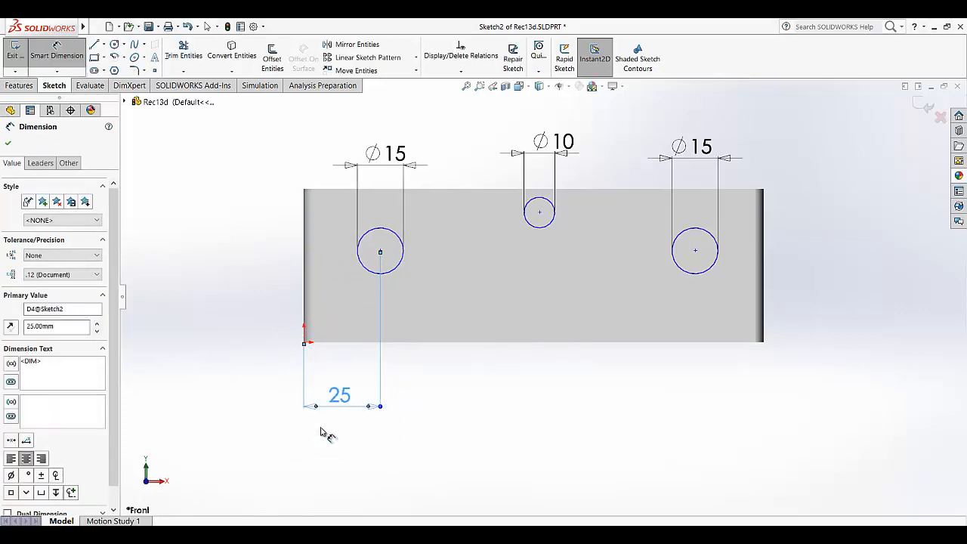
# Step: Dimension the right circle's center horizontally at 25 mm from the block's right edge
pyautogui.click(696, 252)
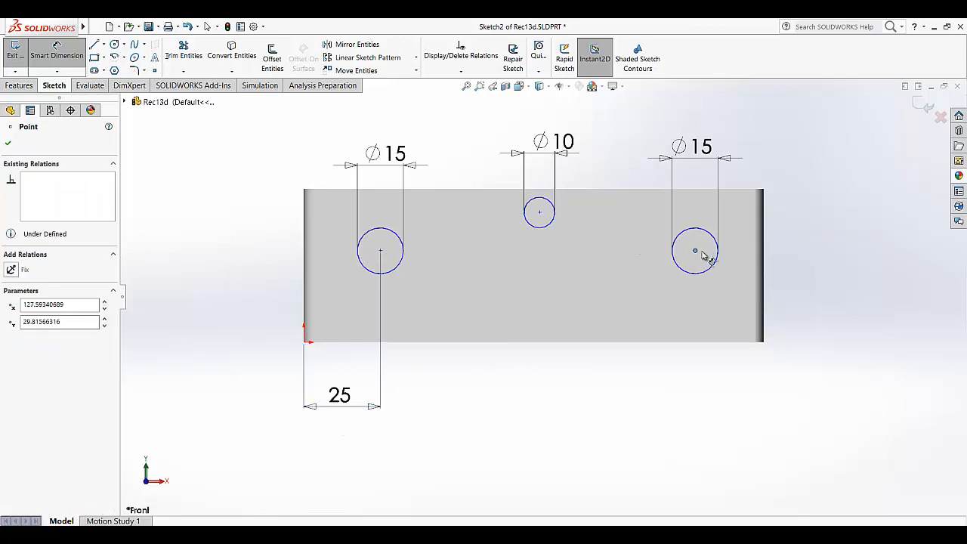
pyautogui.click(764, 258)
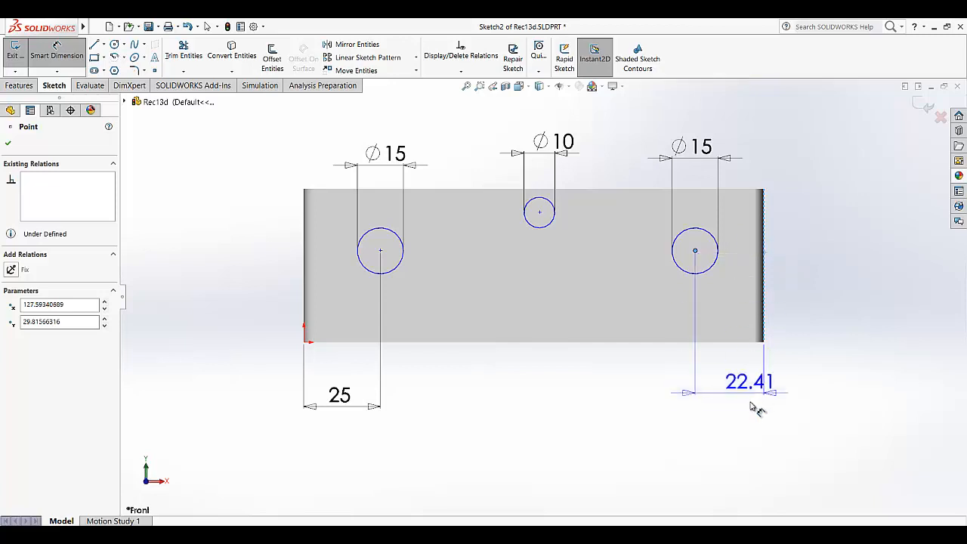
pyautogui.click(751, 400)
pyautogui.write('25')
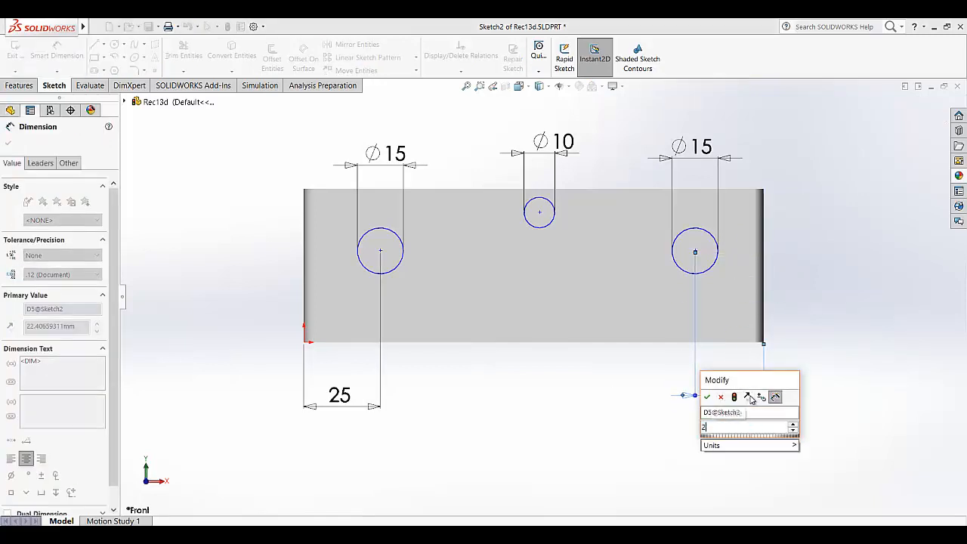
pyautogui.press('Return')
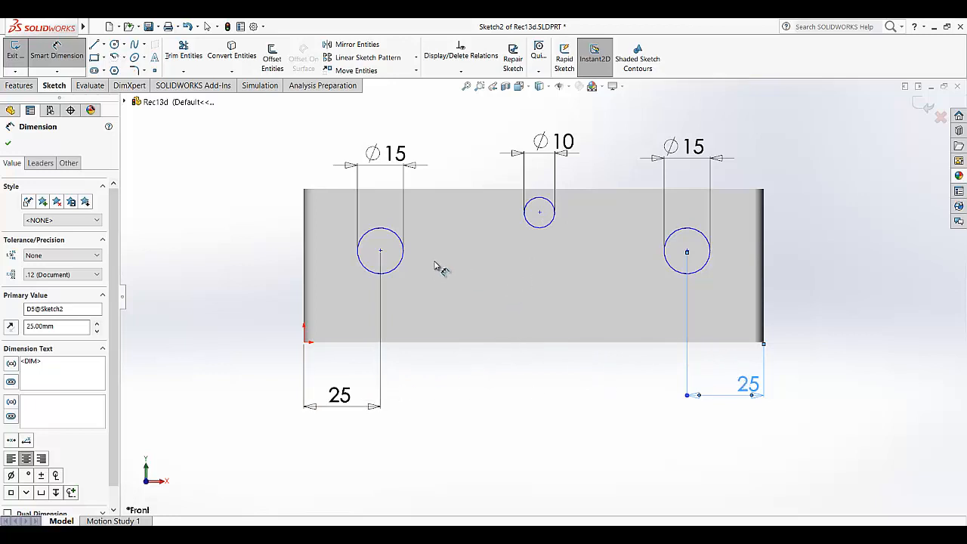
# Step: Set the horizontal distance between the centers of the upper middle circle and the right circle to 50 mm
pyautogui.click(540, 214)
pyautogui.click(687, 252)
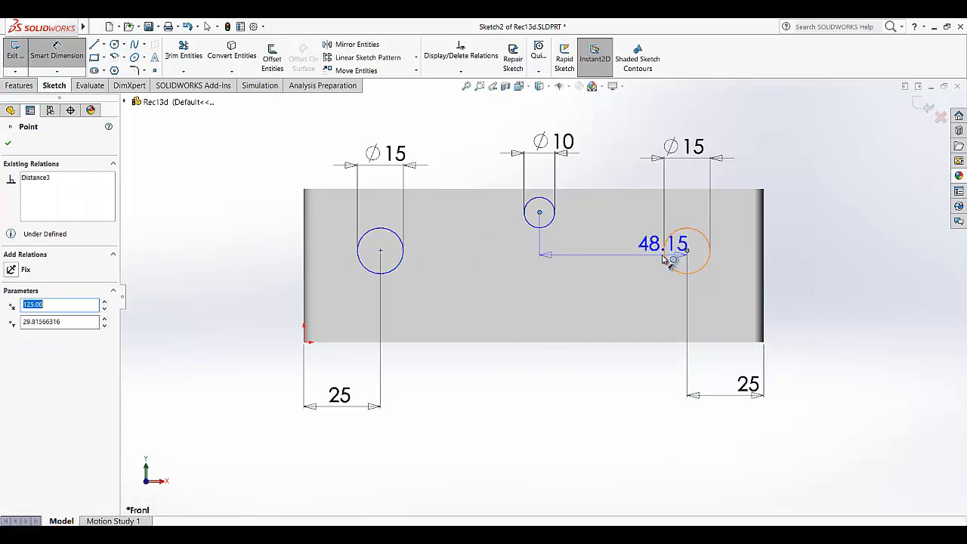
pyautogui.click(624, 294)
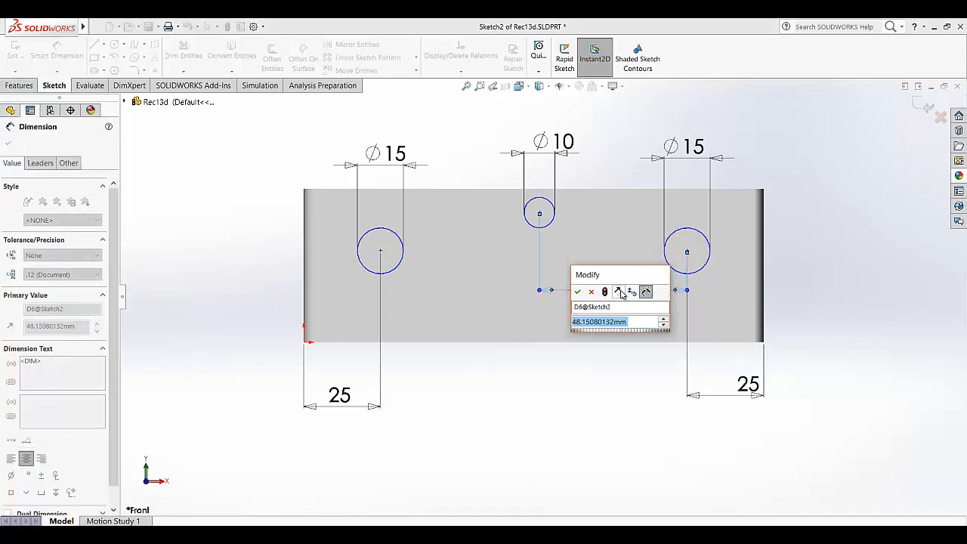
pyautogui.write('50')
pyautogui.press('Return')
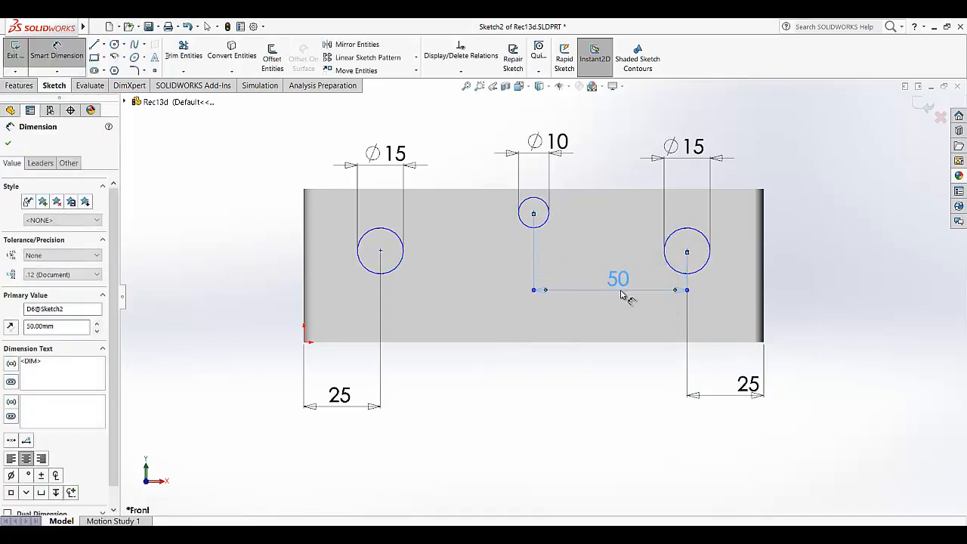
# Step: Dimension the left circle's center vertically at 25 mm below the front face's top edge
pyautogui.click(380, 250)
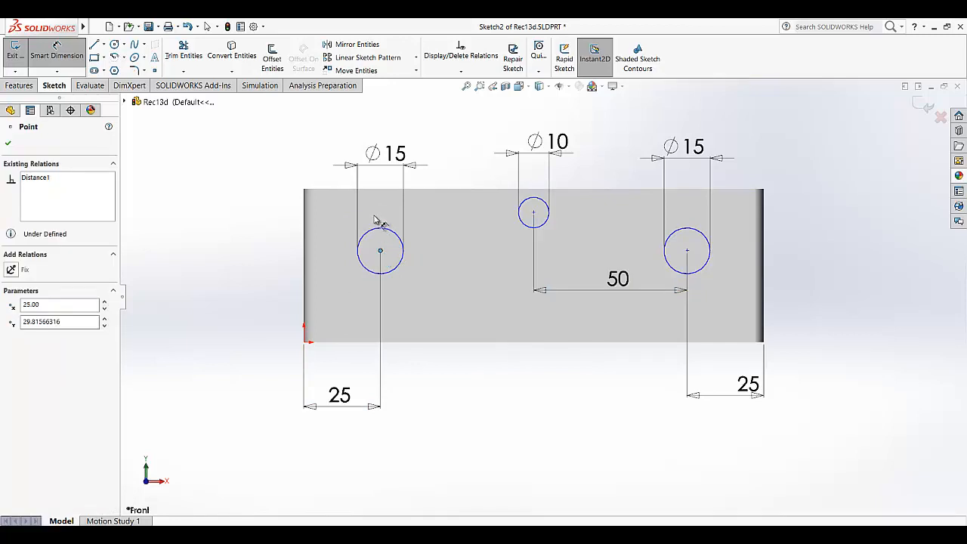
pyautogui.click(377, 190)
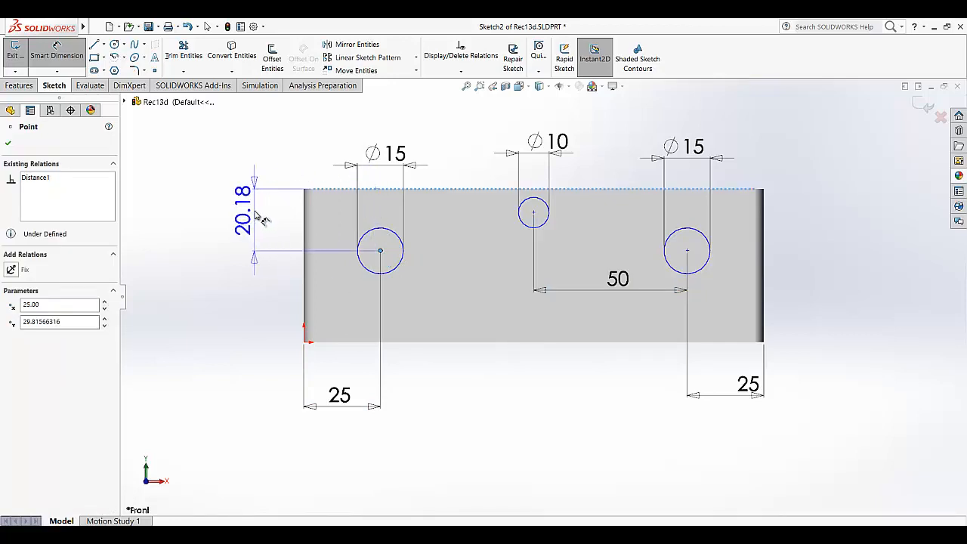
pyautogui.click(255, 215)
pyautogui.write('25')
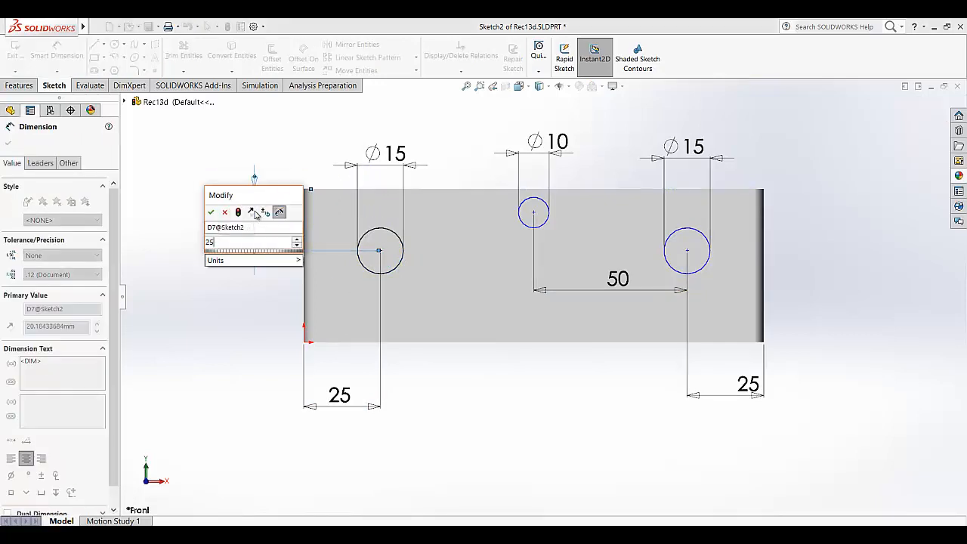
pyautogui.press('Return')
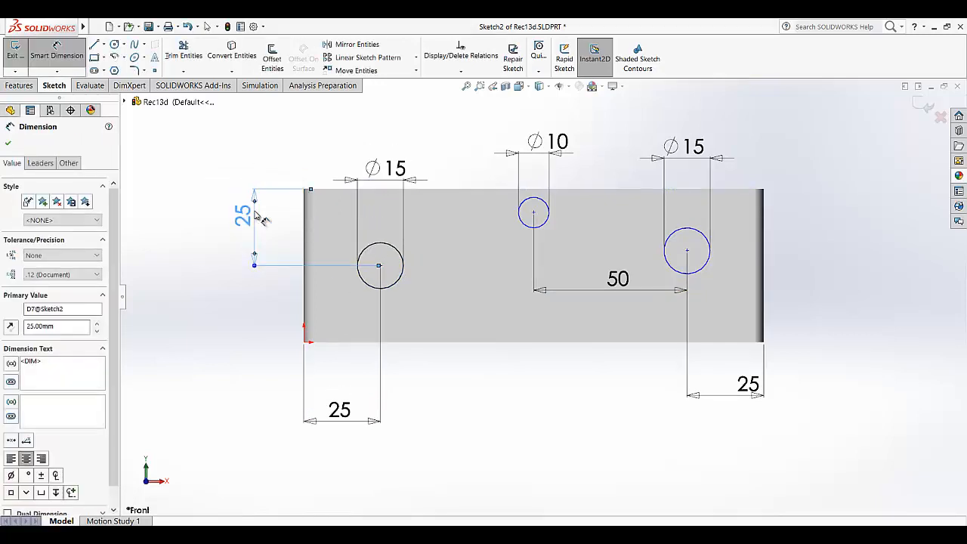
# Step: Dimension the right circle's center vertically at 25 mm below the front face's top edge
pyautogui.click(687, 252)
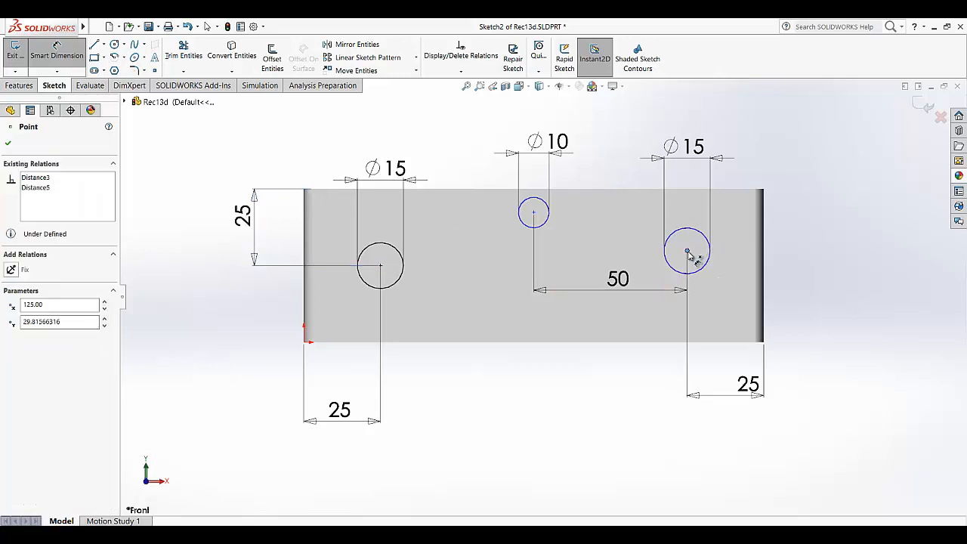
pyautogui.click(693, 191)
pyautogui.click(808, 234)
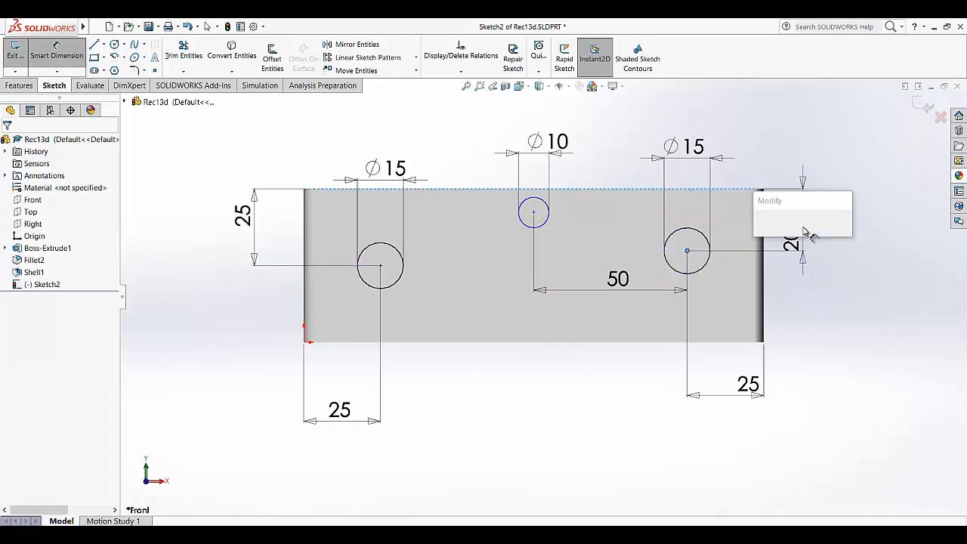
pyautogui.write('25')
pyautogui.press('Return')
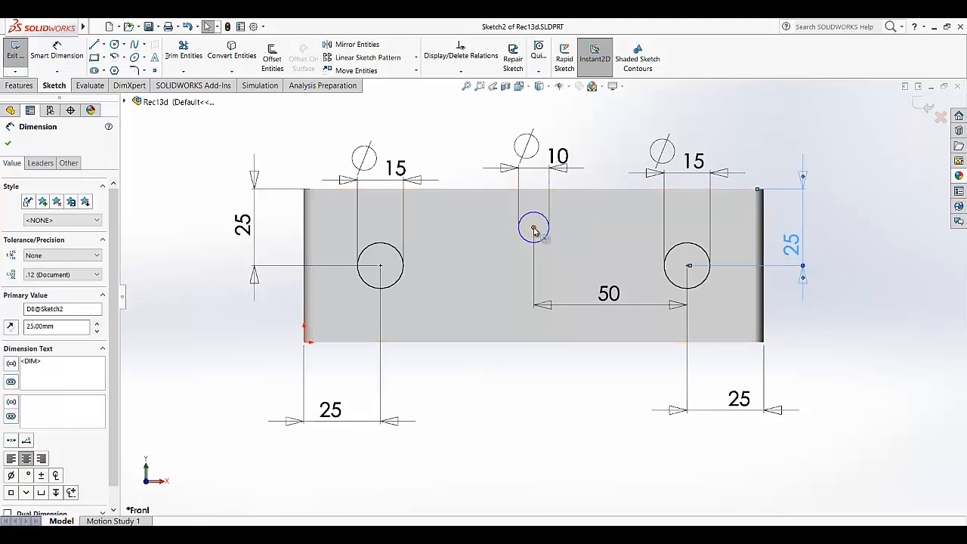
pyautogui.click(534, 194)
pyautogui.press('Escape')
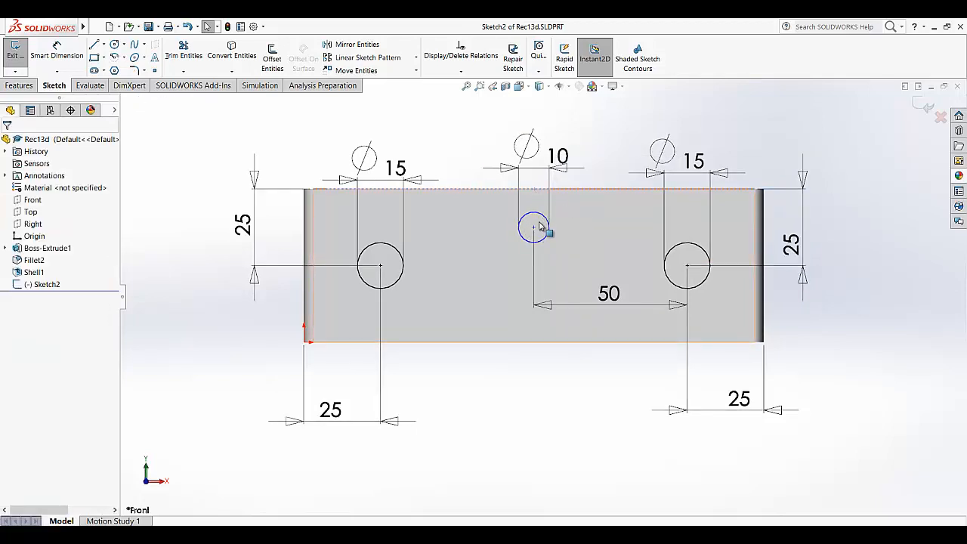
pyautogui.click(533, 228)
pyautogui.press('Escape')
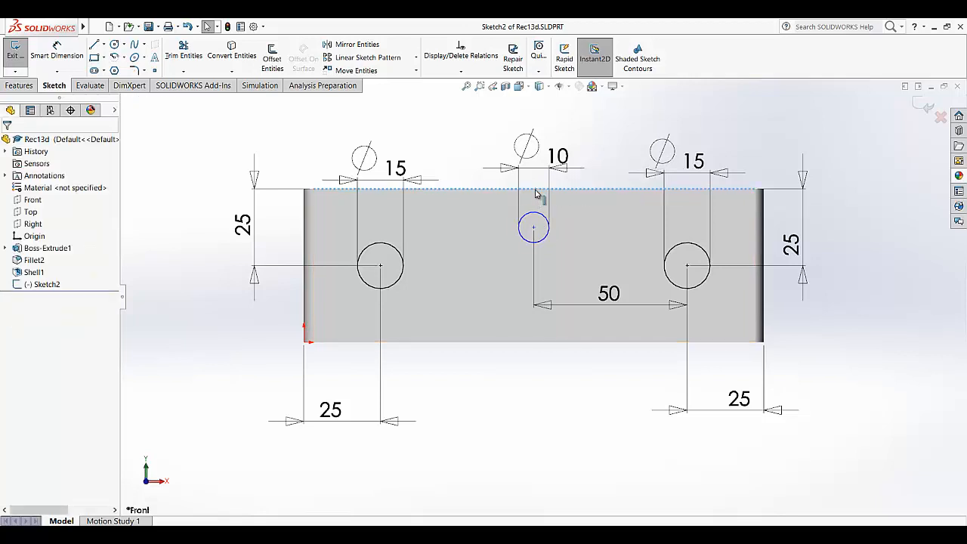
pyautogui.click(533, 229)
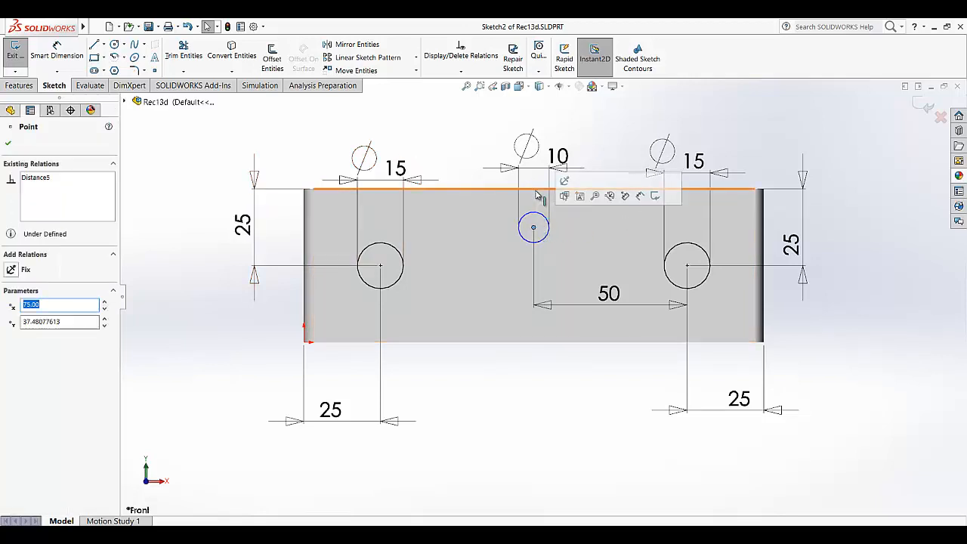
pyautogui.press('Escape')
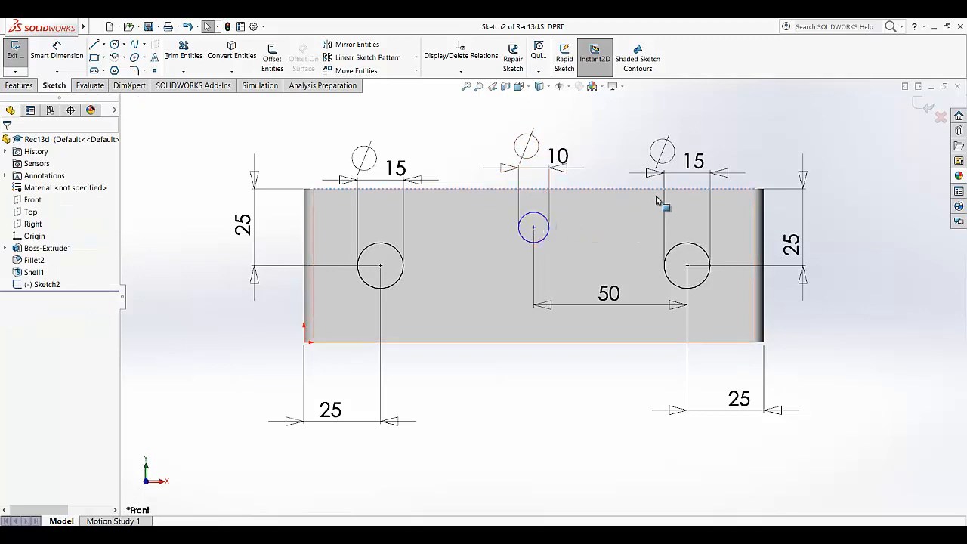
pyautogui.moveTo(834, 170); pyautogui.dragTo(764, 225, button='middle')
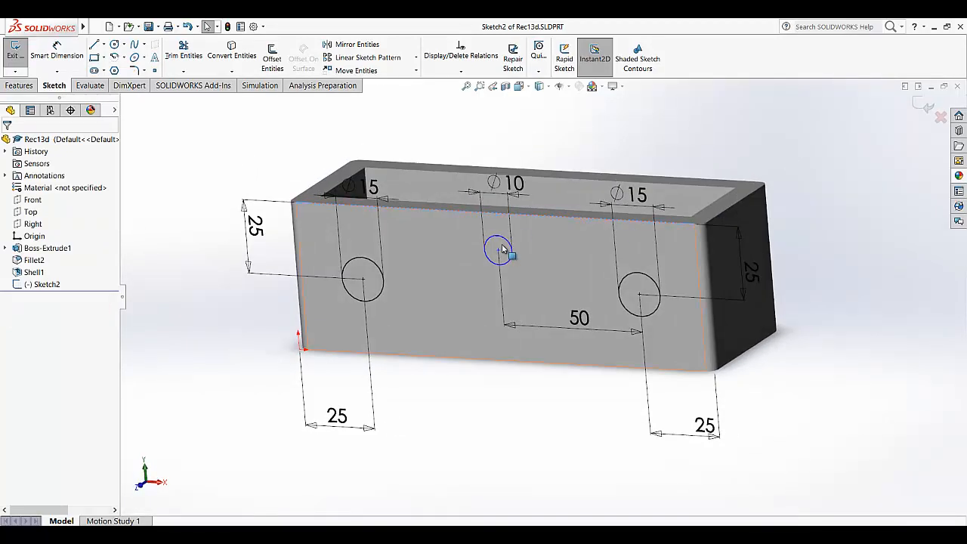
pyautogui.click(498, 251)
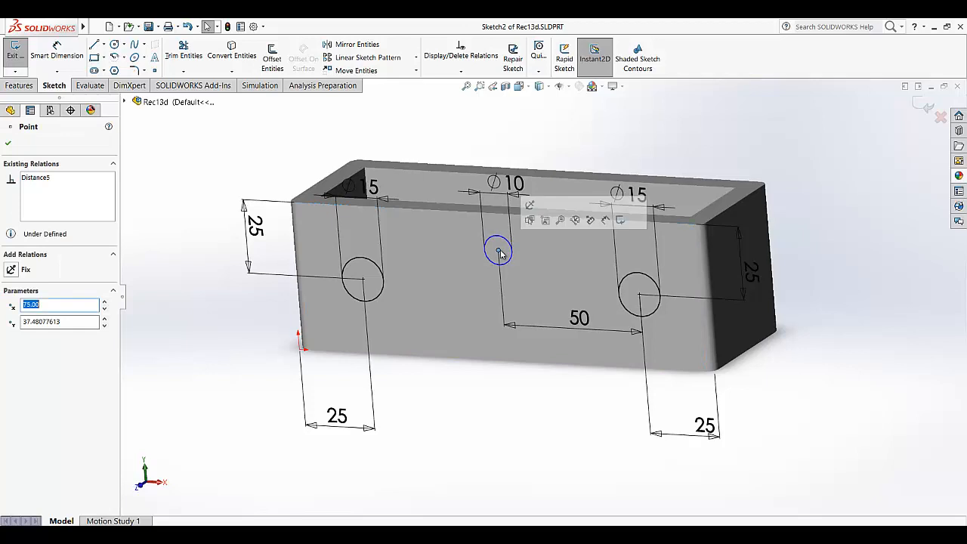
pyautogui.click(499, 218)
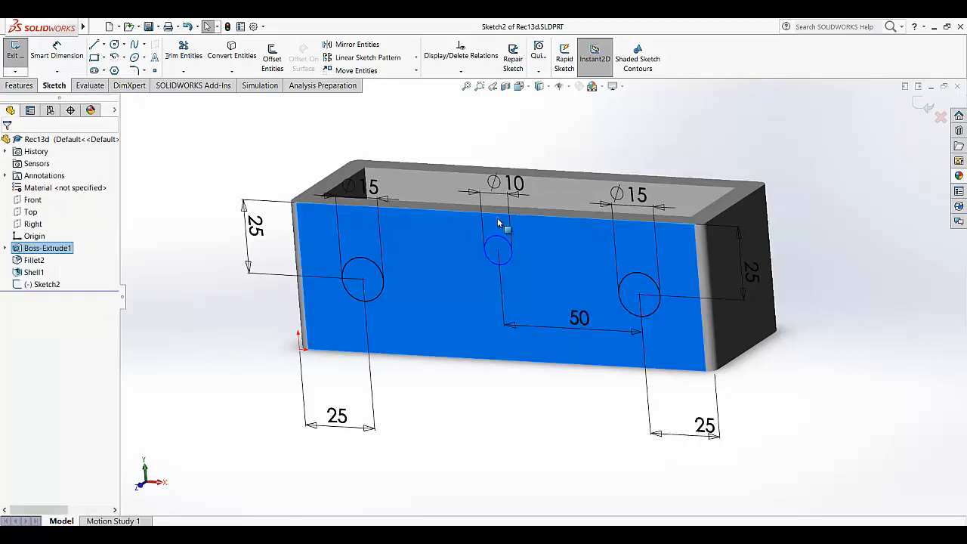
pyautogui.press('Escape')
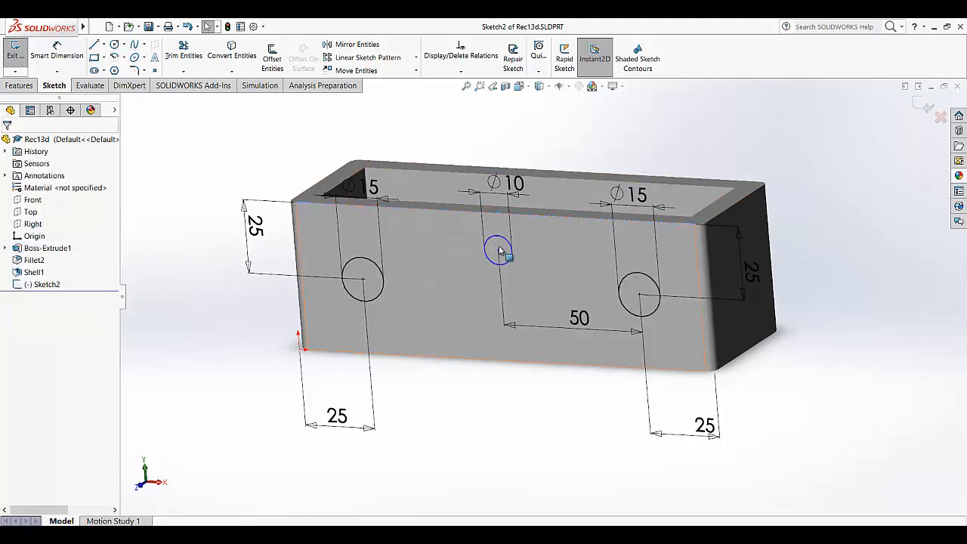
pyautogui.click(498, 253)
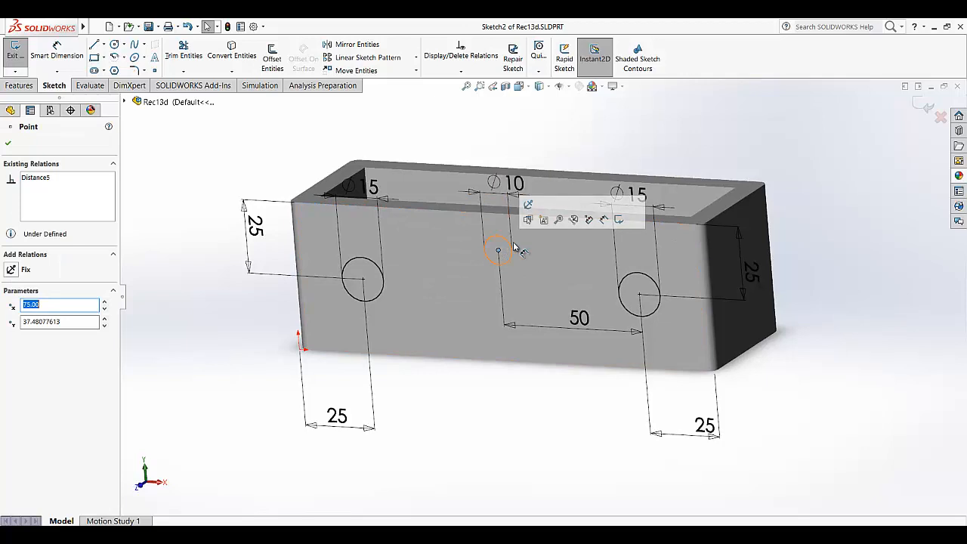
pyautogui.click(820, 194)
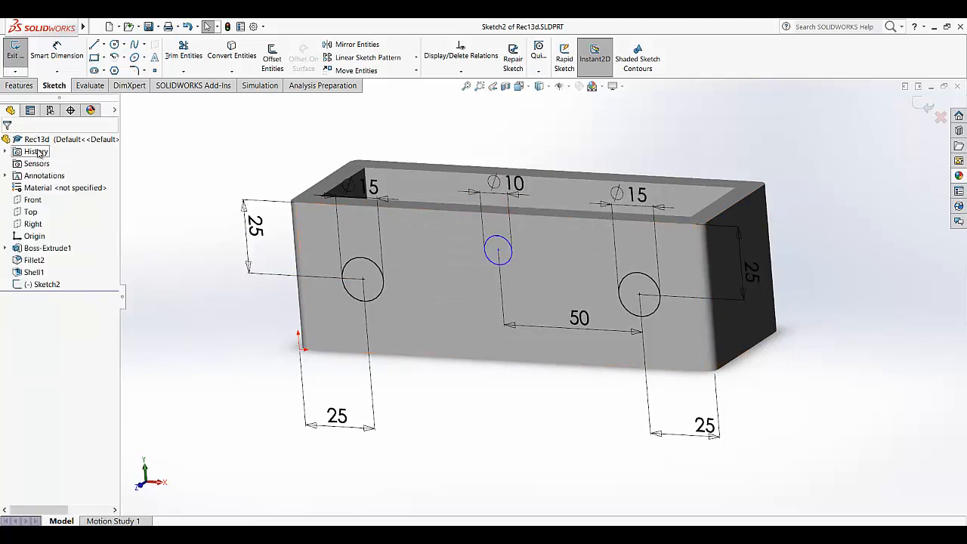
# Step: Dimension the small middle circle's center vertically at 10 mm below the front face's top edge
pyautogui.click(57, 51)
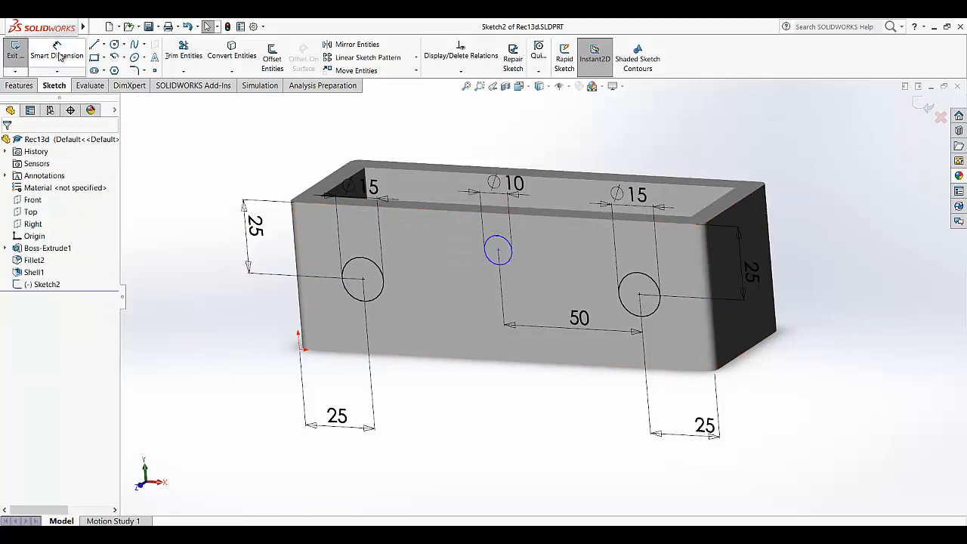
pyautogui.click(497, 250)
pyautogui.click(499, 214)
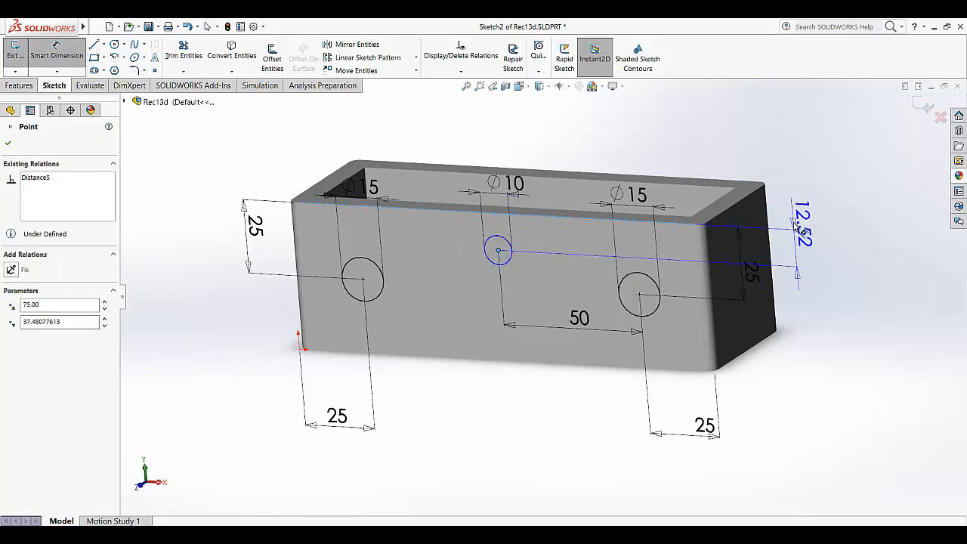
pyautogui.click(797, 219)
pyautogui.write('10')
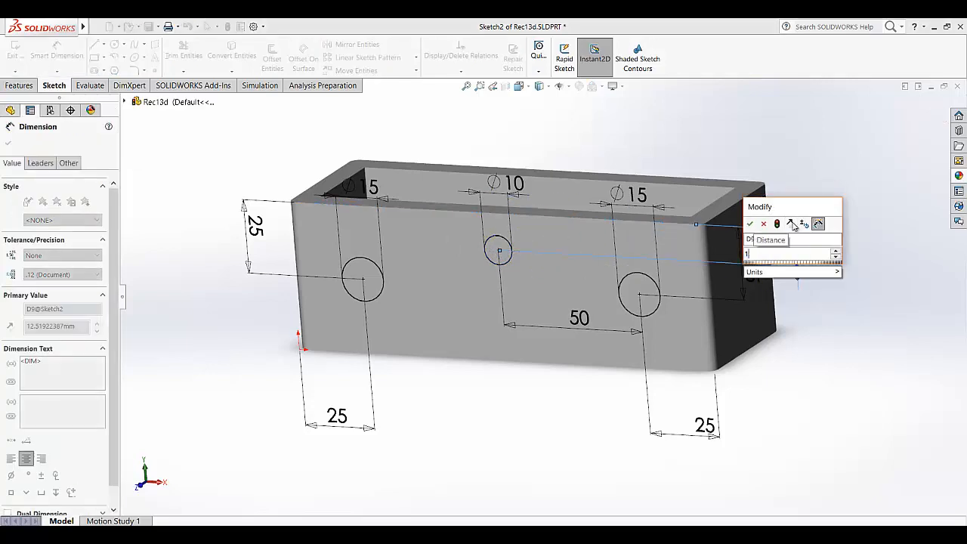
pyautogui.press('Return')
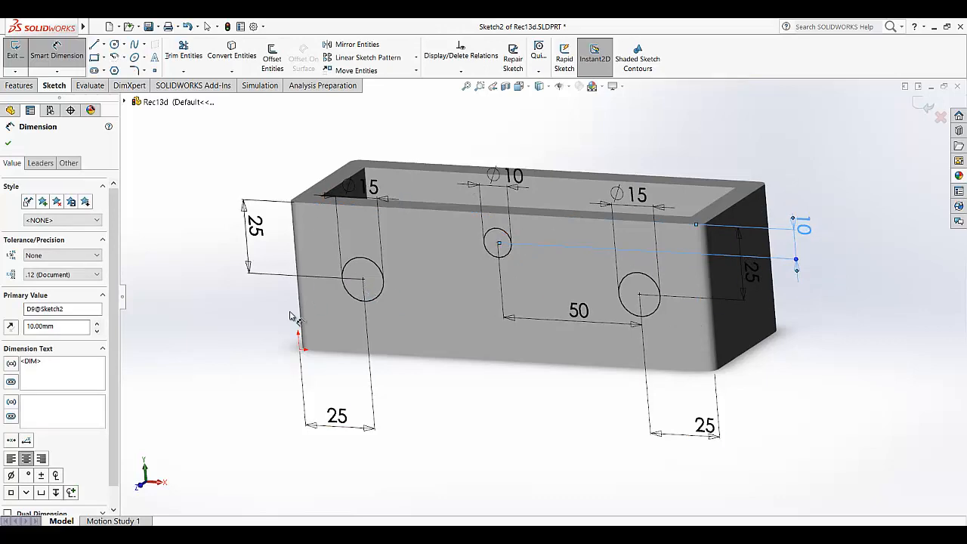
# Step: Cut-extrude the three front-face circles from the sketch plane with the Through All end condition
pyautogui.moveTo(483, 263); pyautogui.dragTo(456, 308, button='middle')
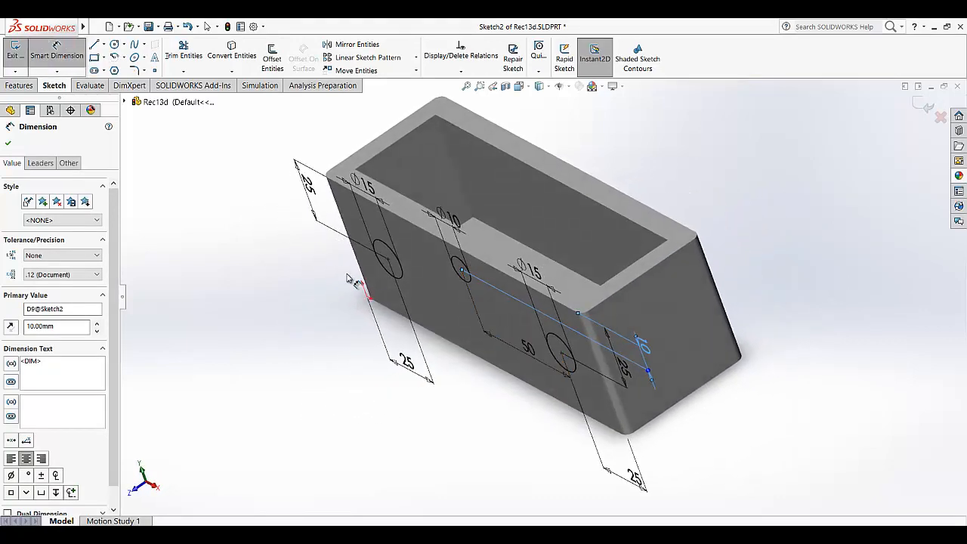
pyautogui.moveTo(523, 243); pyautogui.dragTo(557, 207, button='middle')
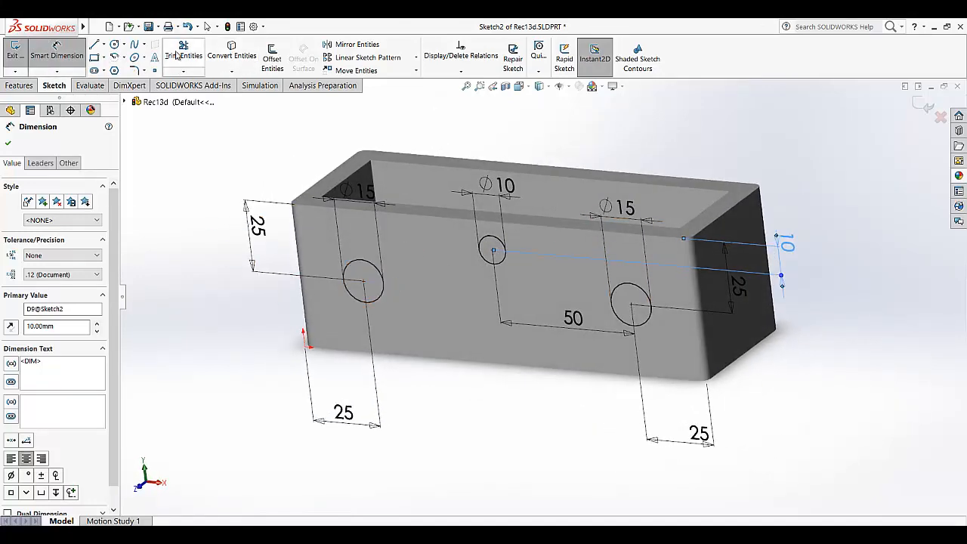
pyautogui.click(19, 85)
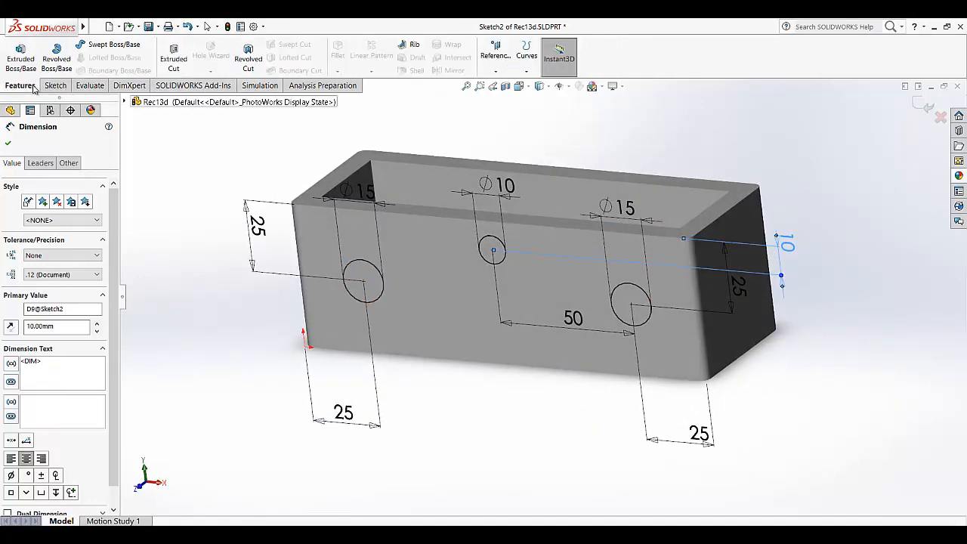
pyautogui.click(173, 57)
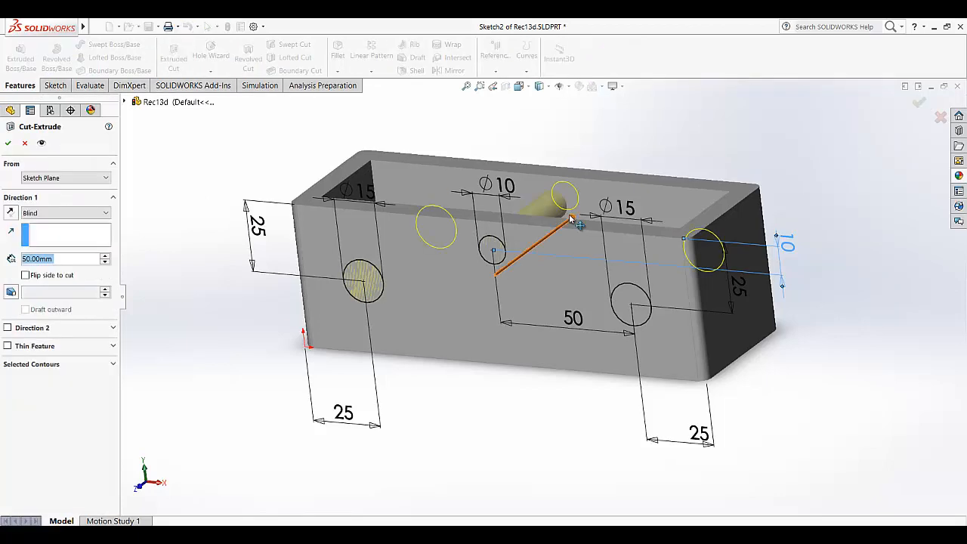
pyautogui.moveTo(571, 216); pyautogui.dragTo(559, 255, button='middle')
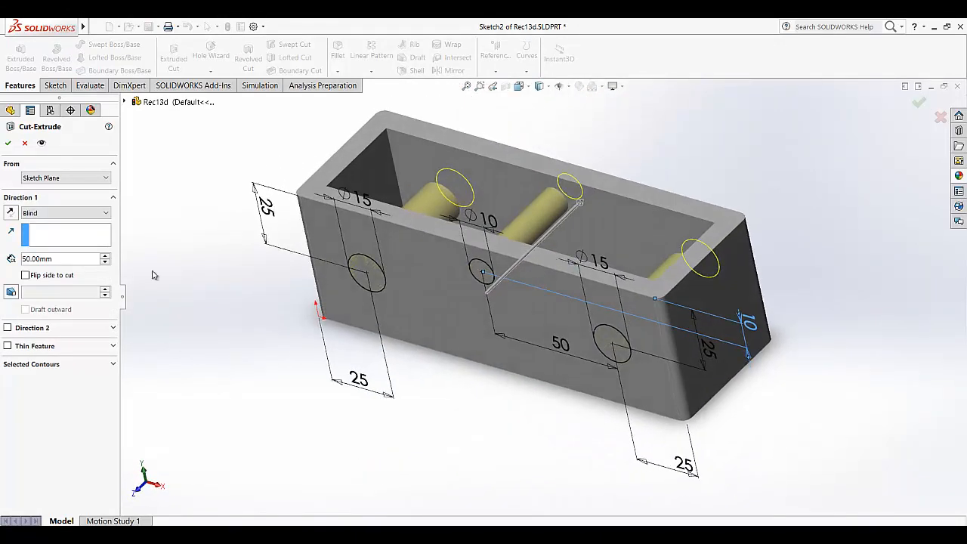
pyautogui.click(26, 276)
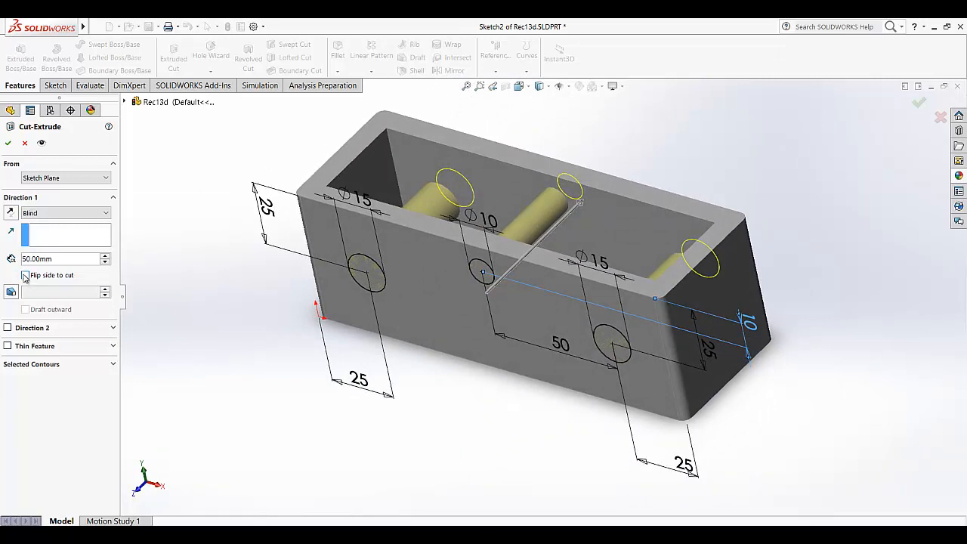
pyautogui.click(64, 213)
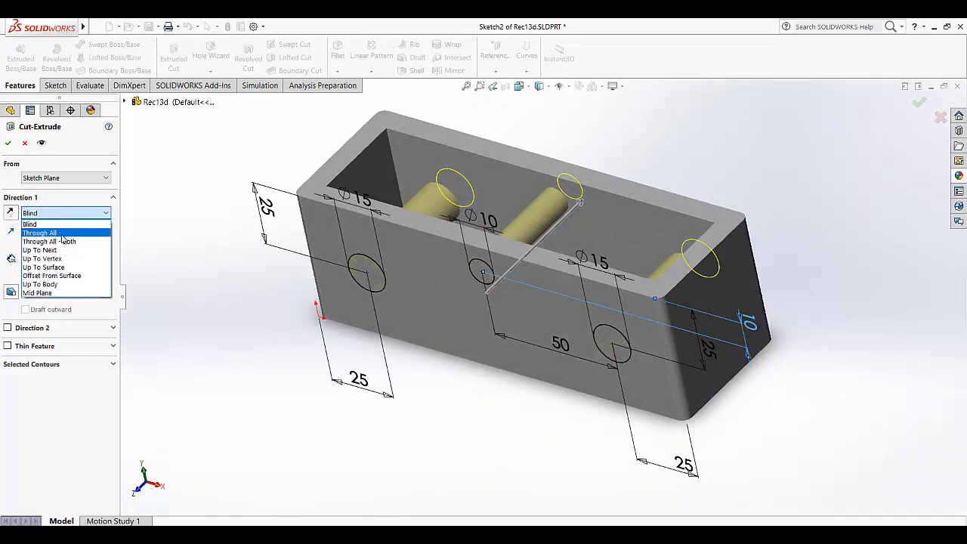
pyautogui.click(60, 230)
pyautogui.moveTo(528, 256)
pyautogui.mouseDown(button='middle')
pyautogui.moveTo(543, 227)
pyautogui.moveTo(521, 272)
pyautogui.moveTo(533, 254)
pyautogui.mouseUp(button='middle')
pyautogui.click(81, 214)
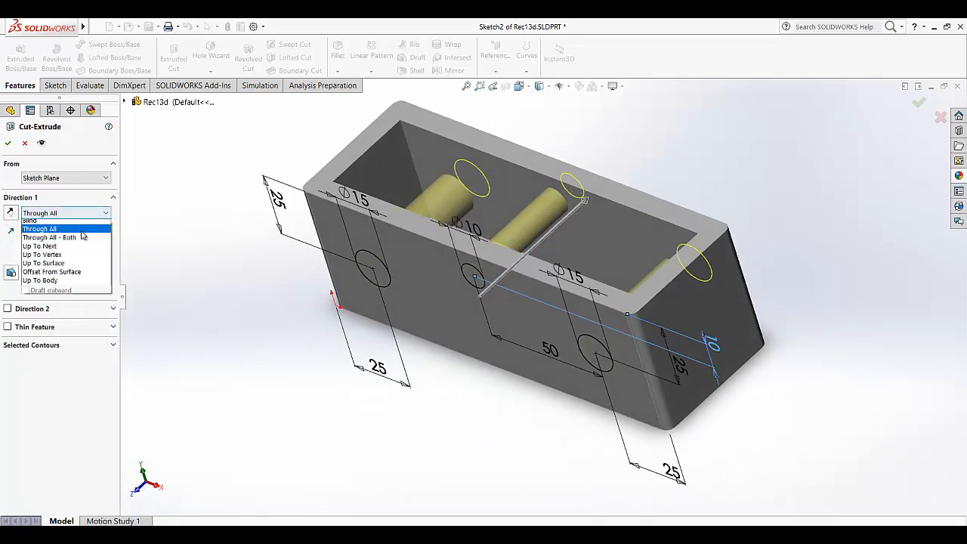
pyautogui.click(83, 234)
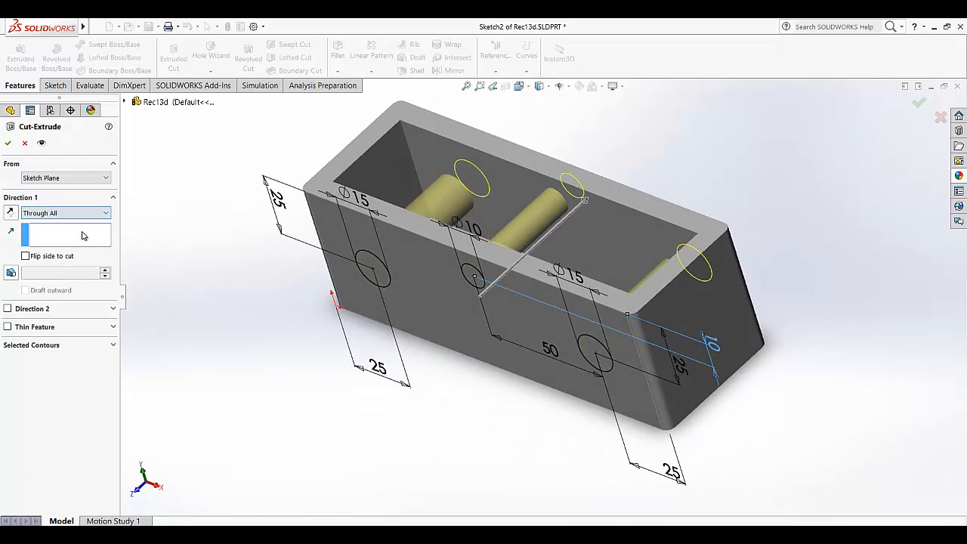
pyautogui.click(88, 180)
pyautogui.click(89, 181)
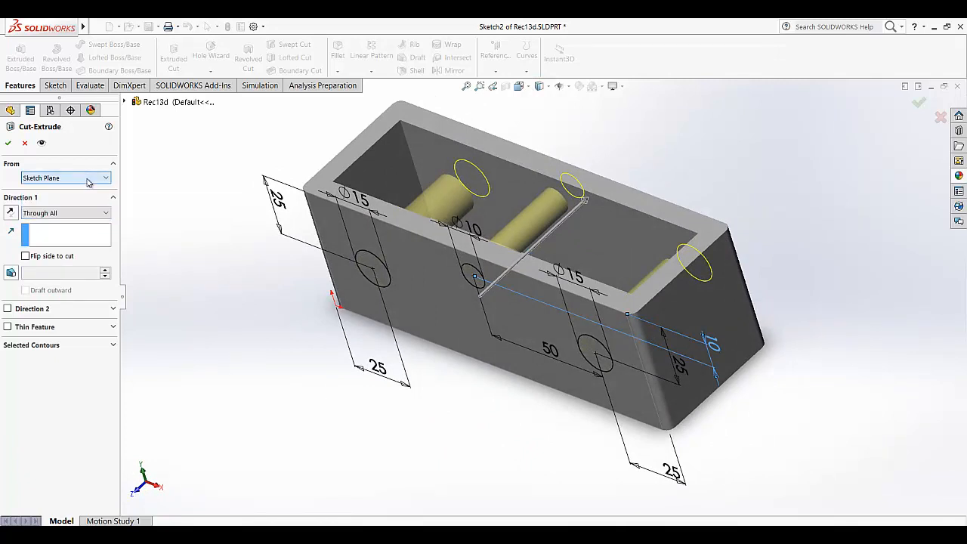
pyautogui.click(9, 144)
# Step: Show the finished part in the isometric view and display it shaded without edges
pyautogui.moveTo(511, 204); pyautogui.dragTo(574, 397, button='middle')
pyautogui.moveTo(614, 305); pyautogui.dragTo(566, 296, button='middle')
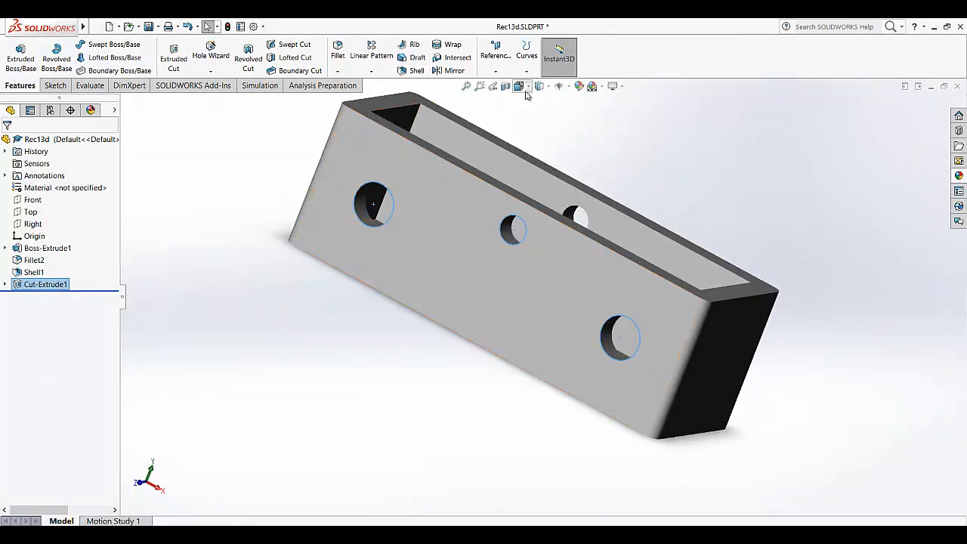
pyautogui.click(518, 86)
pyautogui.click(580, 118)
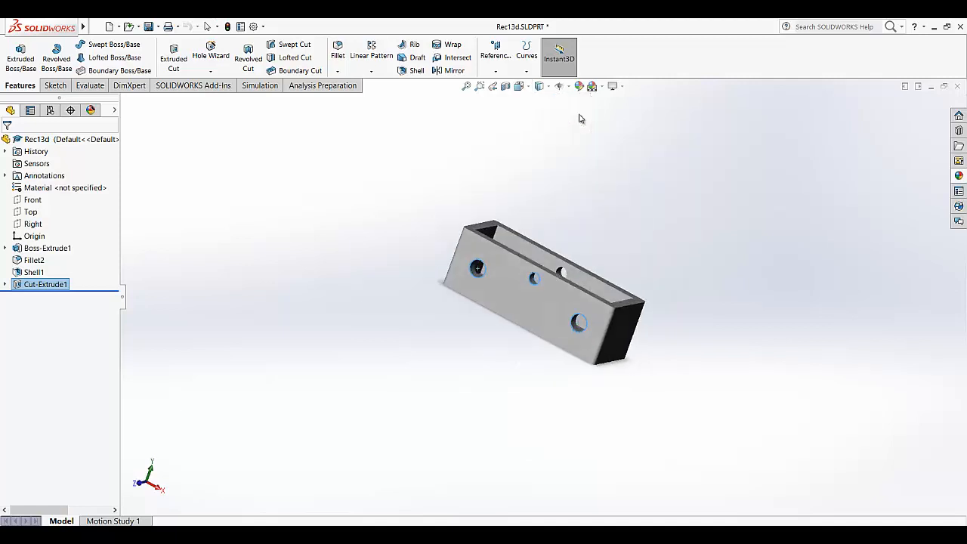
pyautogui.click(539, 87)
pyautogui.click(545, 104)
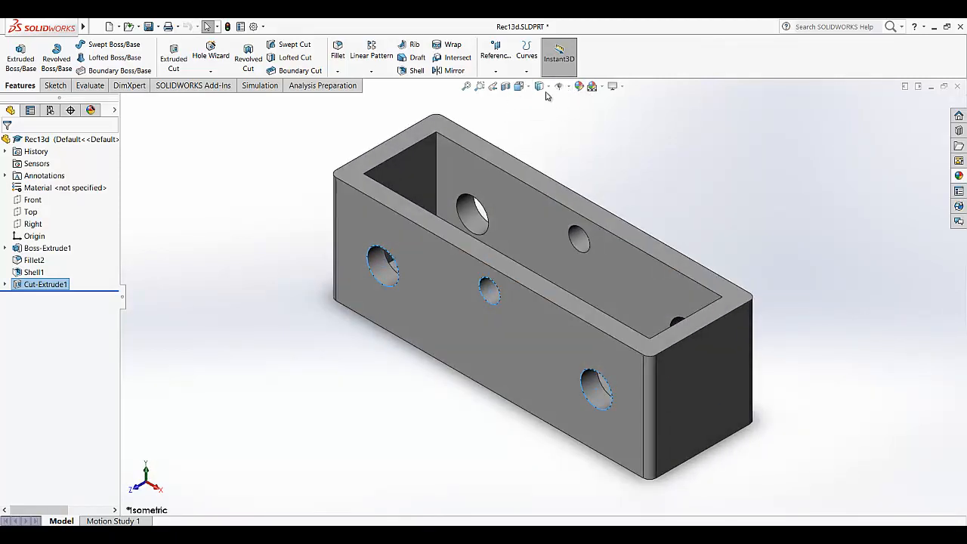
pyautogui.click(541, 87)
pyautogui.click(543, 121)
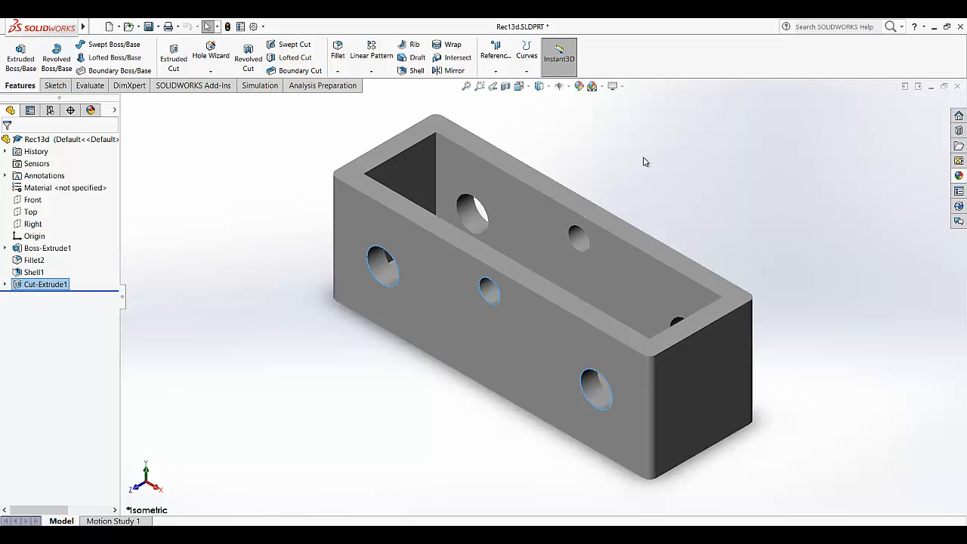